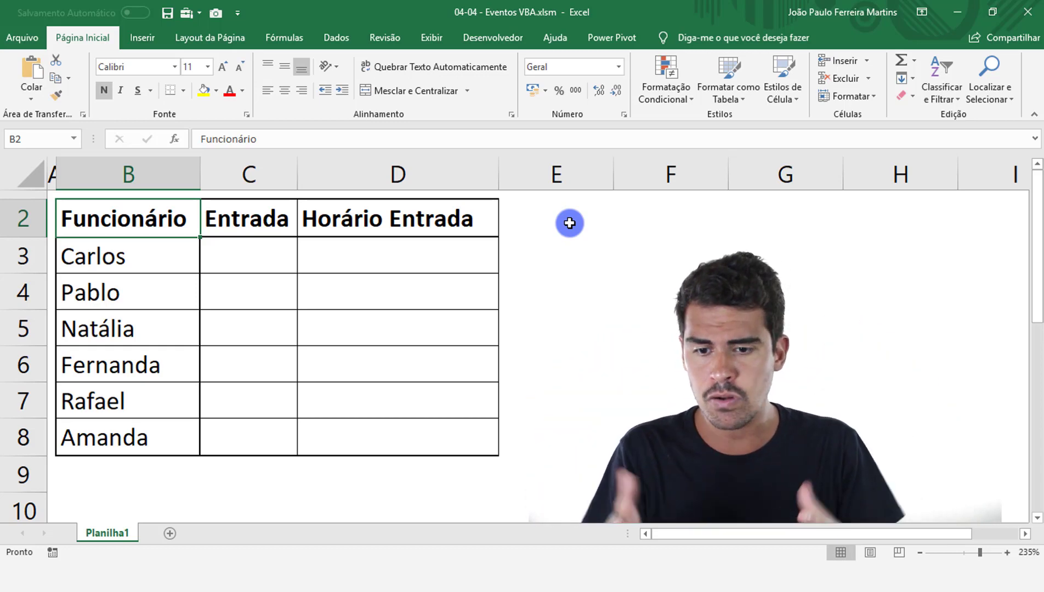
Step: Enter X in the first employee's Entrada cell C3 and check that D3 gets no time
left_click(231, 177)
left_click_drag(269, 269, 255, 266)
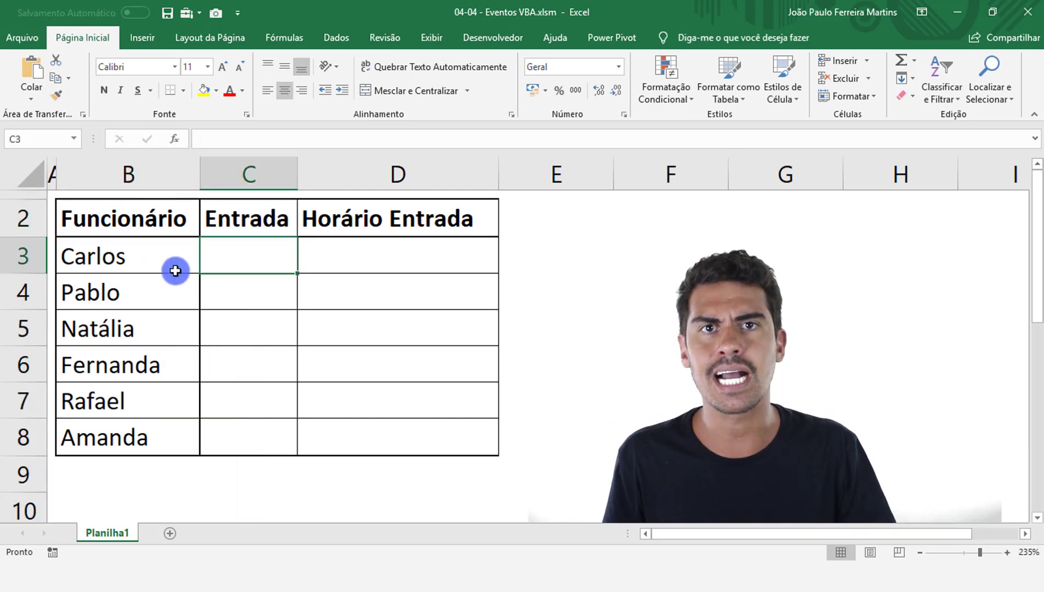
type("X")
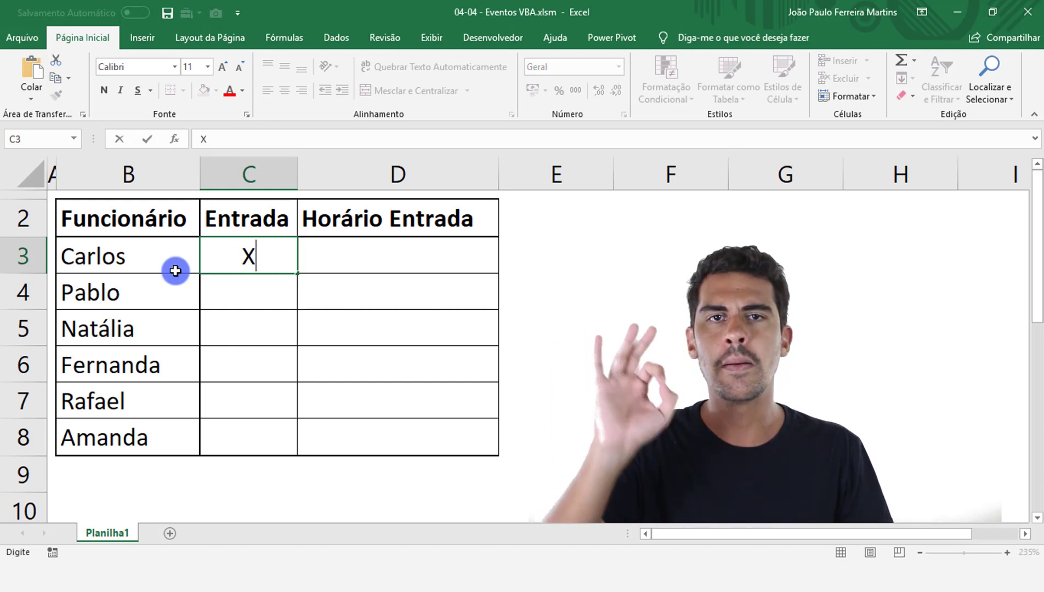
key("Return")
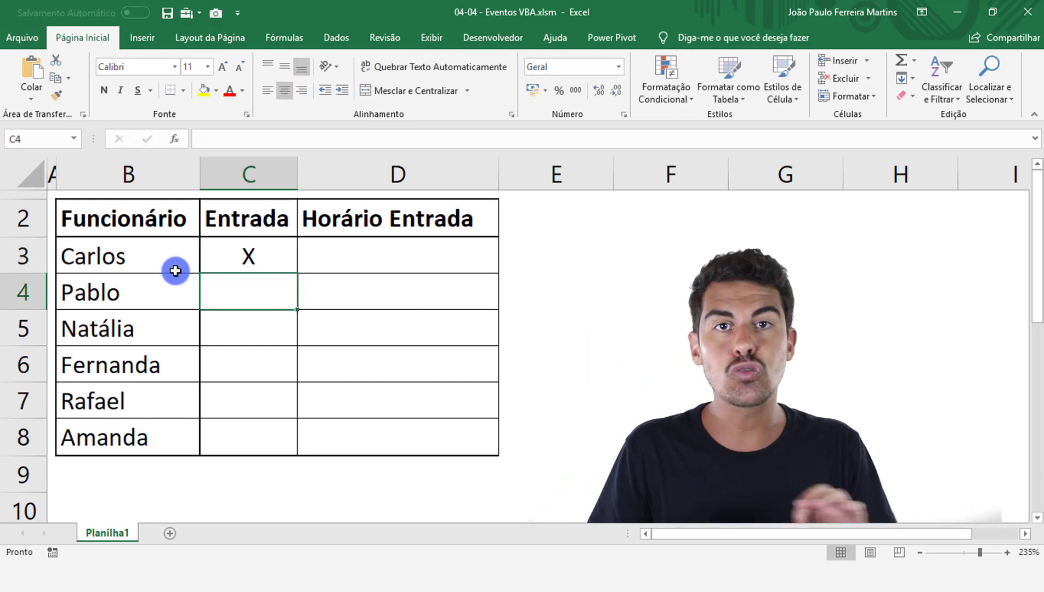
left_click(389, 259)
left_click(416, 167)
left_click(374, 245)
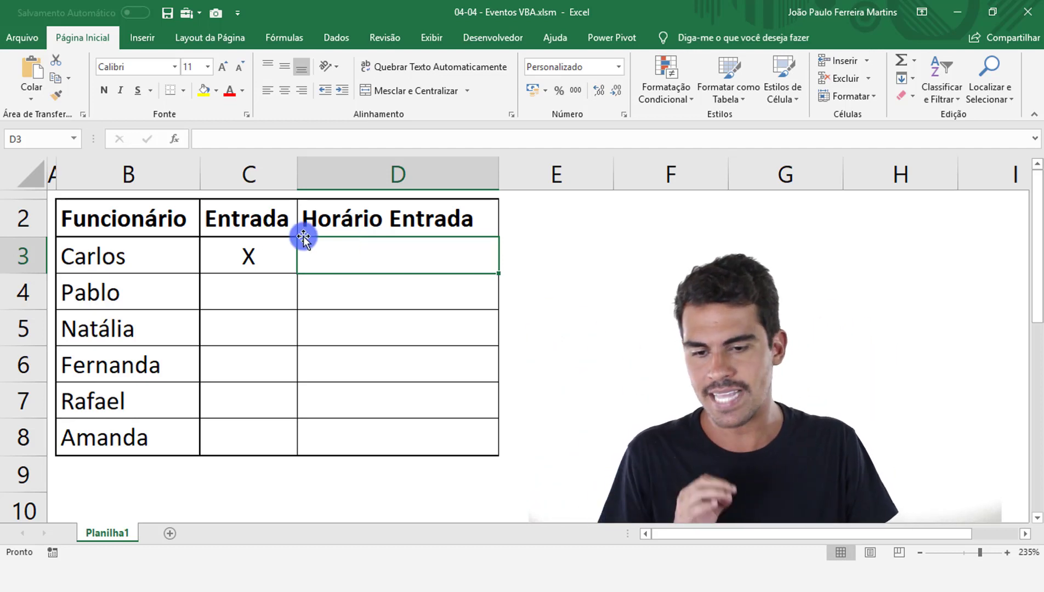
left_click(268, 254)
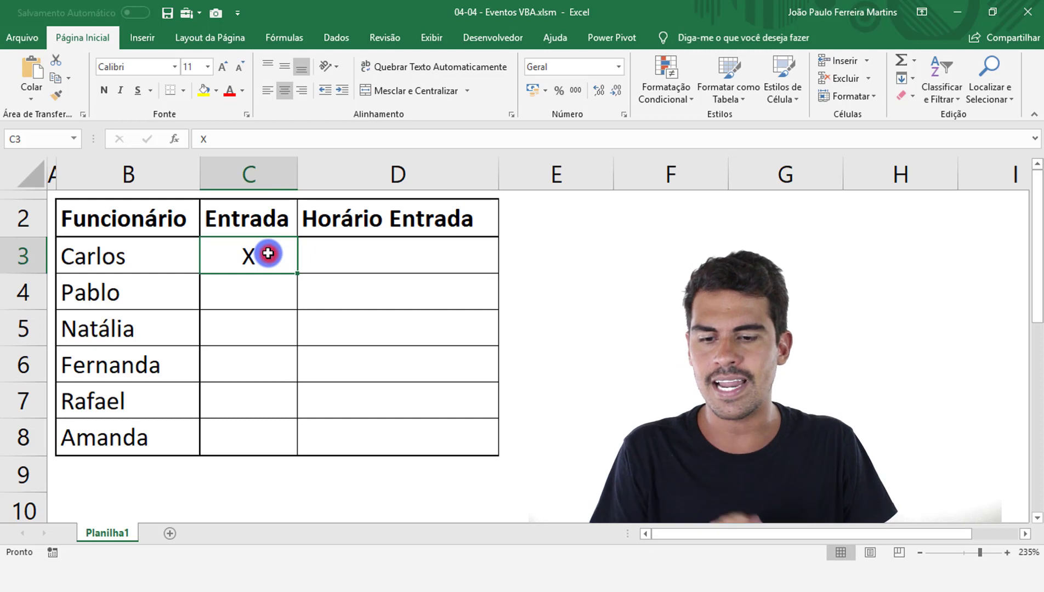
left_click(328, 252)
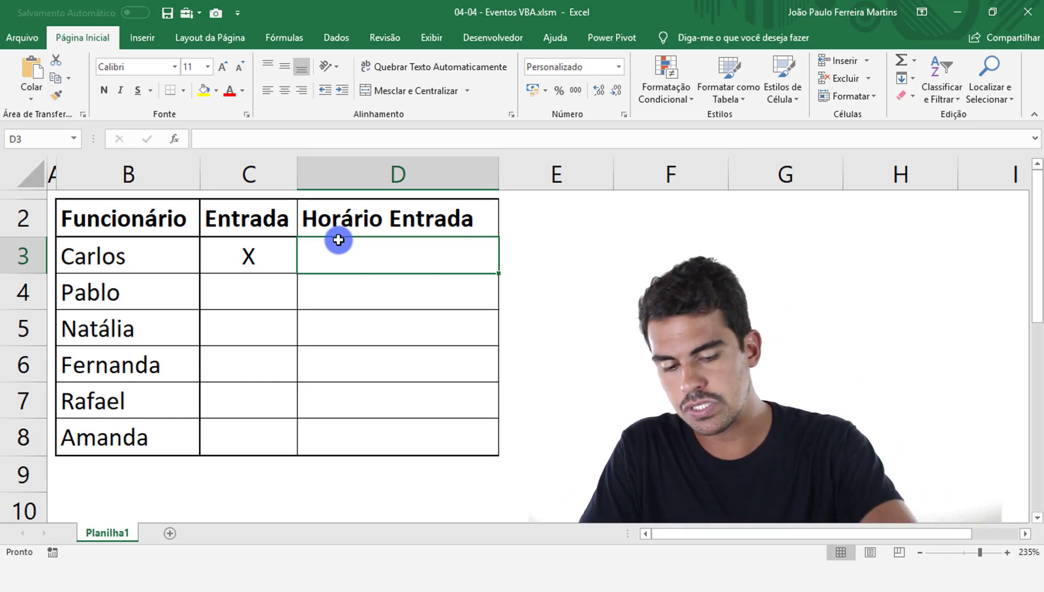
Step: Open the VBA editor, widen the project panels, and show Planilha1's empty code window
key("alt+F11")
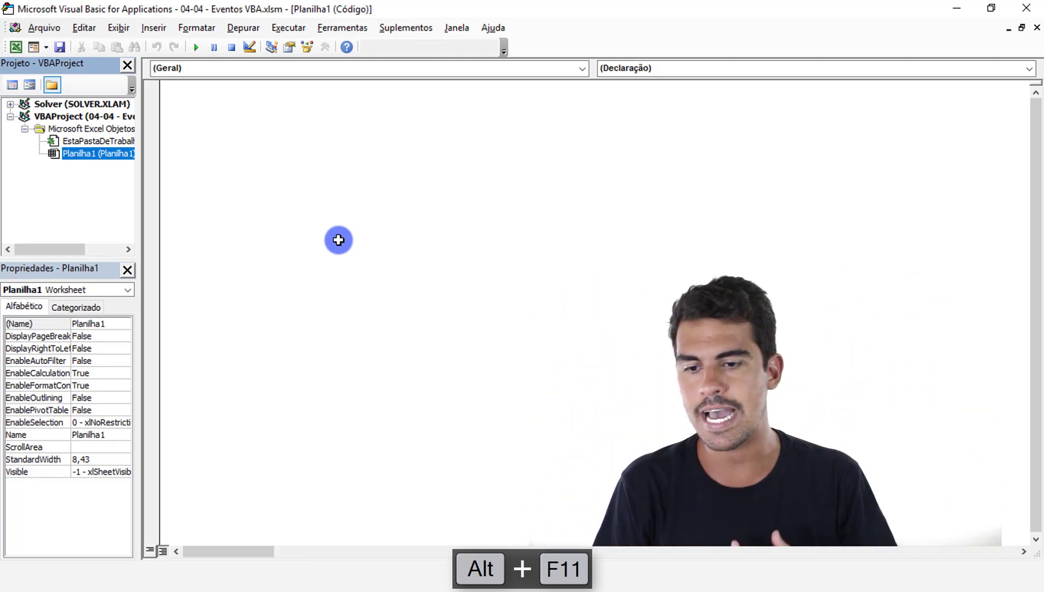
left_click(71, 141)
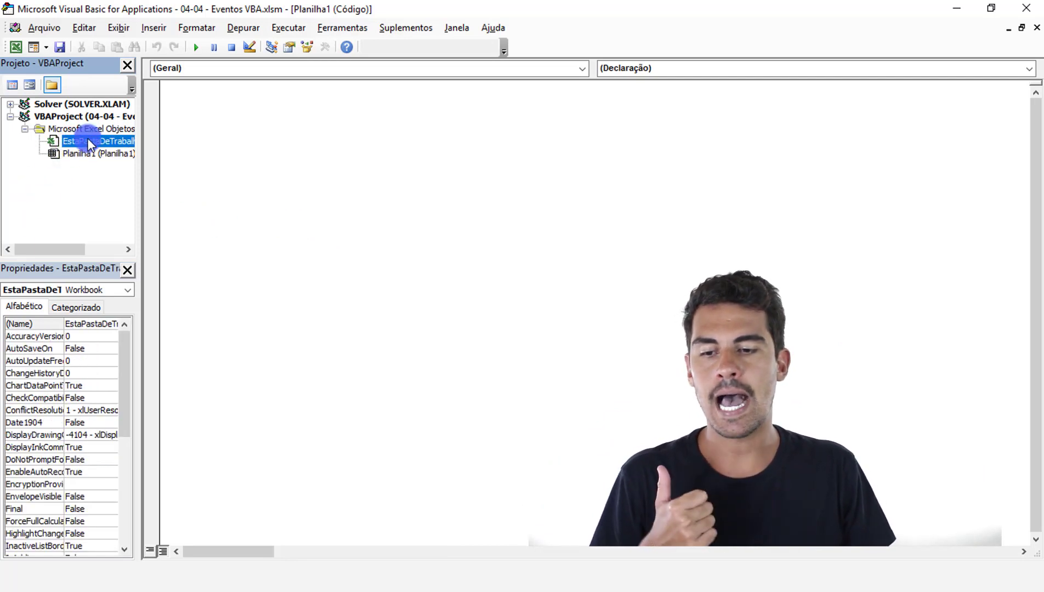
left_click_drag(140, 137, 207, 142)
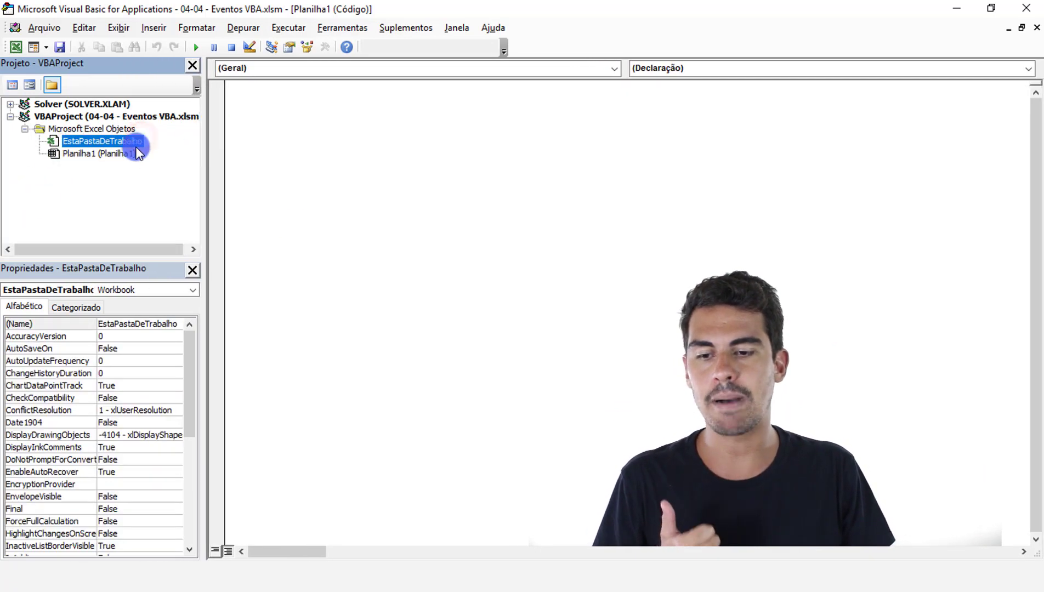
left_click(103, 154)
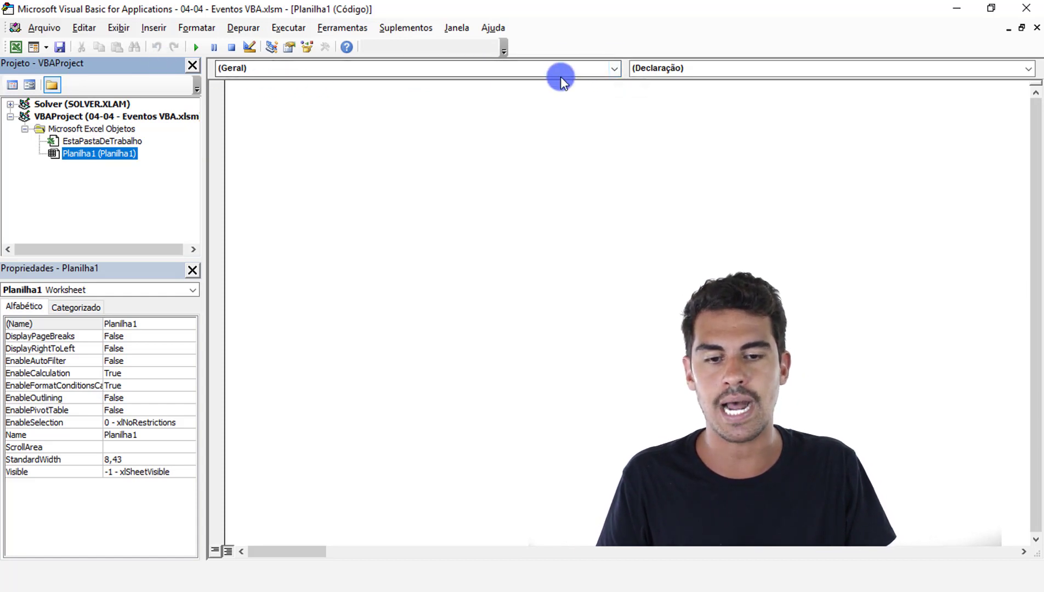
Step: Insert a Worksheet_Change procedure from the Worksheet object's Change event, then select the SelectionChange stub
left_click(613, 68)
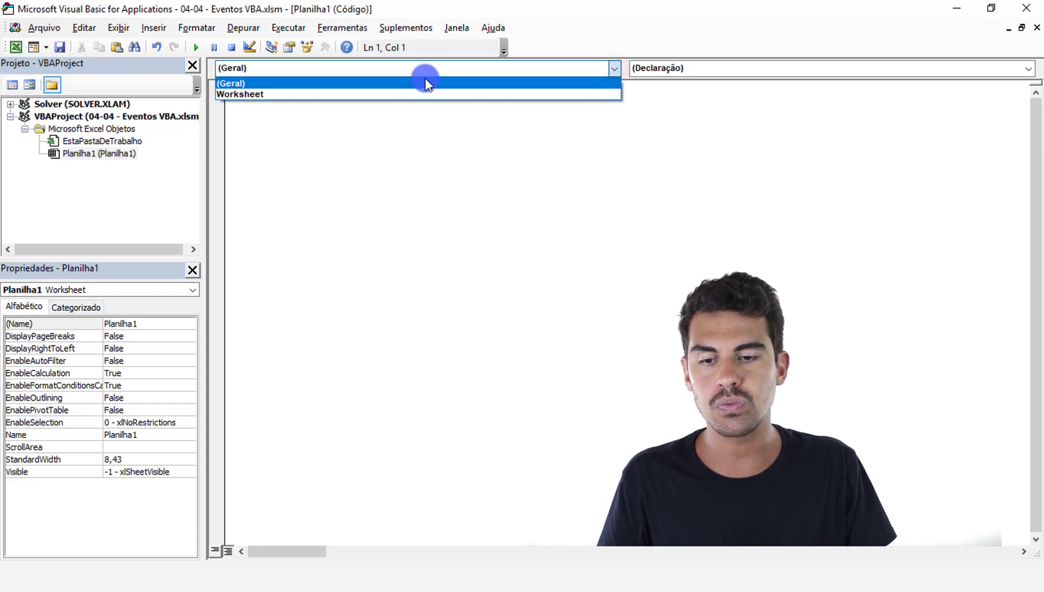
left_click(258, 94)
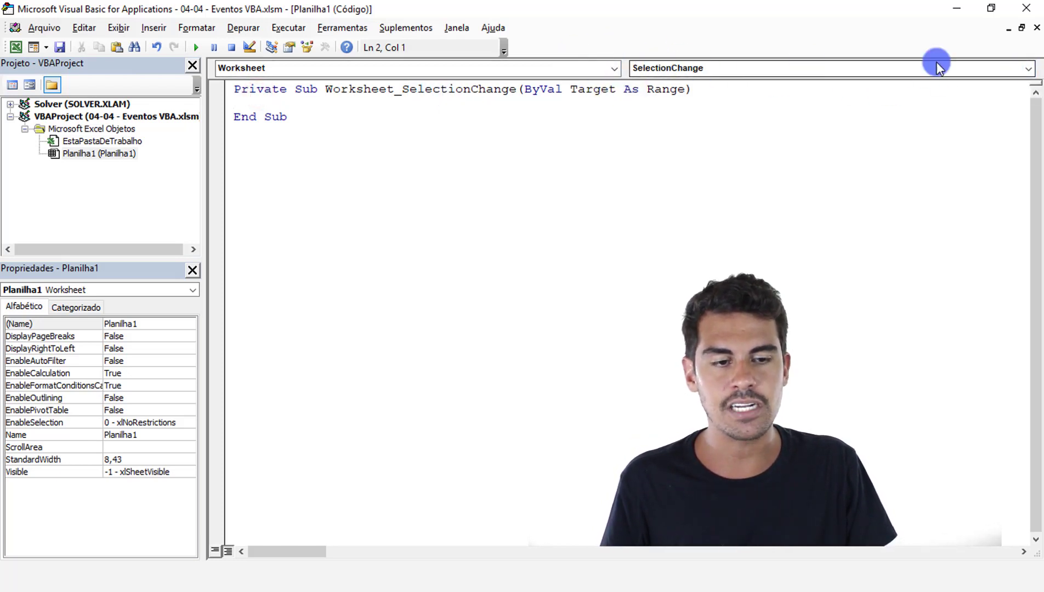
left_click(1029, 69)
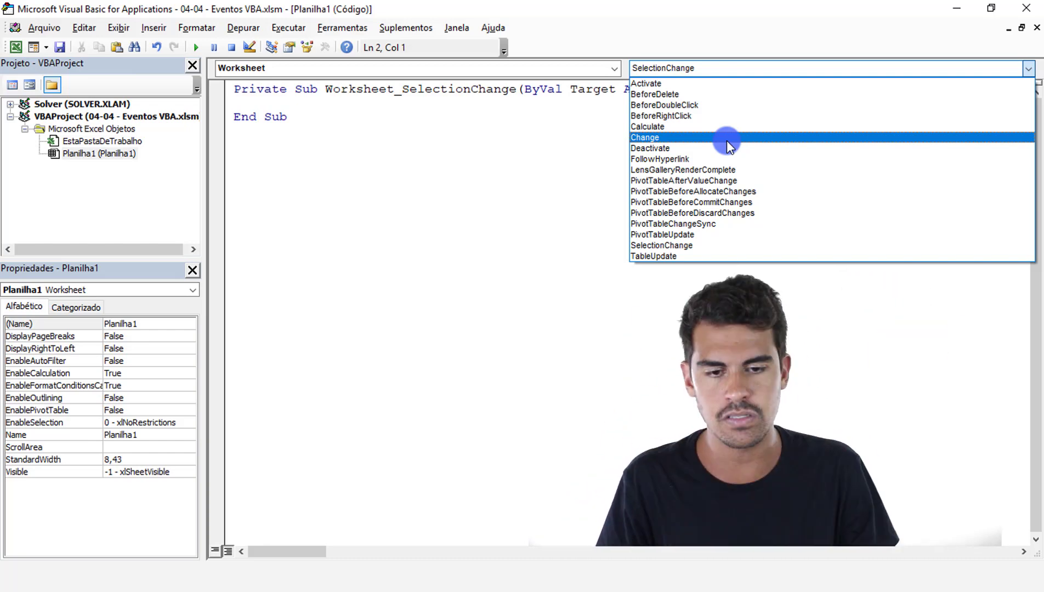
left_click(726, 137)
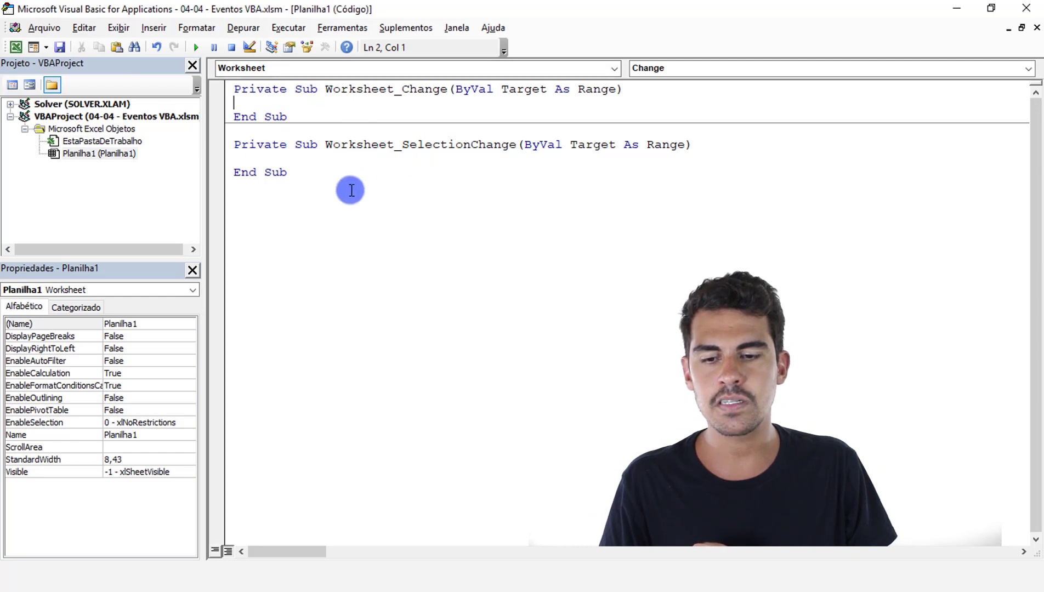
mouse_move(329, 179)
left_mouse_down()
mouse_move(221, 160)
mouse_move(216, 144)
left_mouse_up()
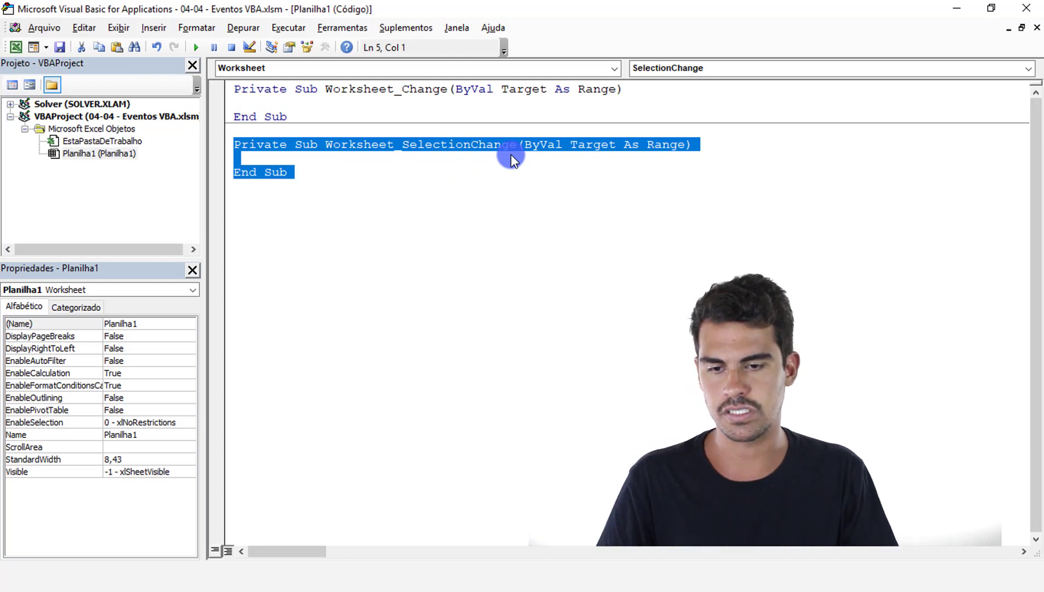
Step: Delete the Worksheet_SelectionChange stub and place the cursor inside Worksheet_Change
key("Delete")
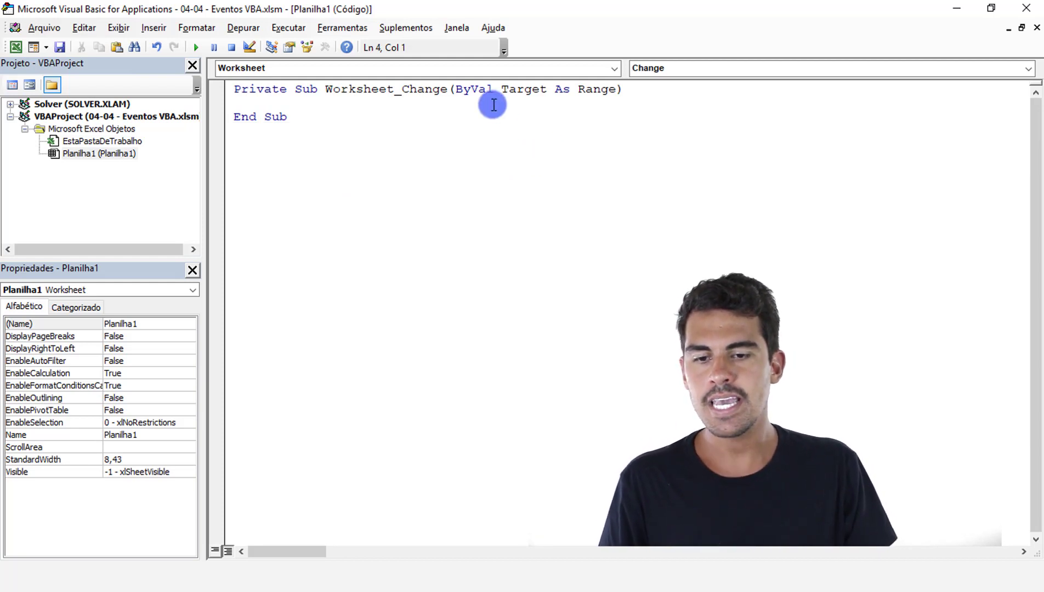
left_click(350, 107)
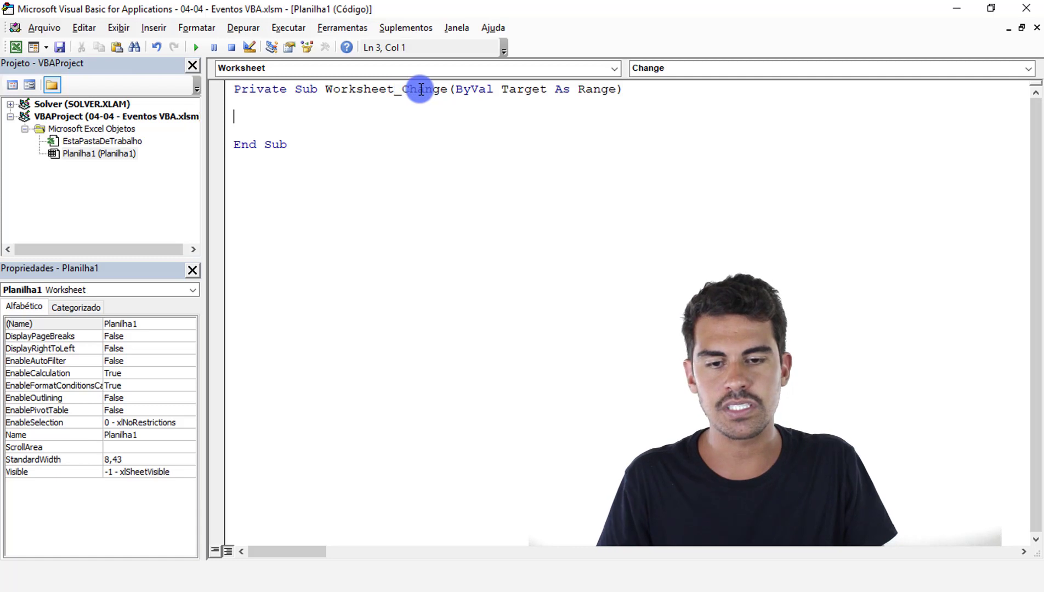
Step: Point out the Target parameter and erase a stray 'i', leaving Worksheet_Change empty, then return to Excel
left_click_drag(473, 90, 609, 87)
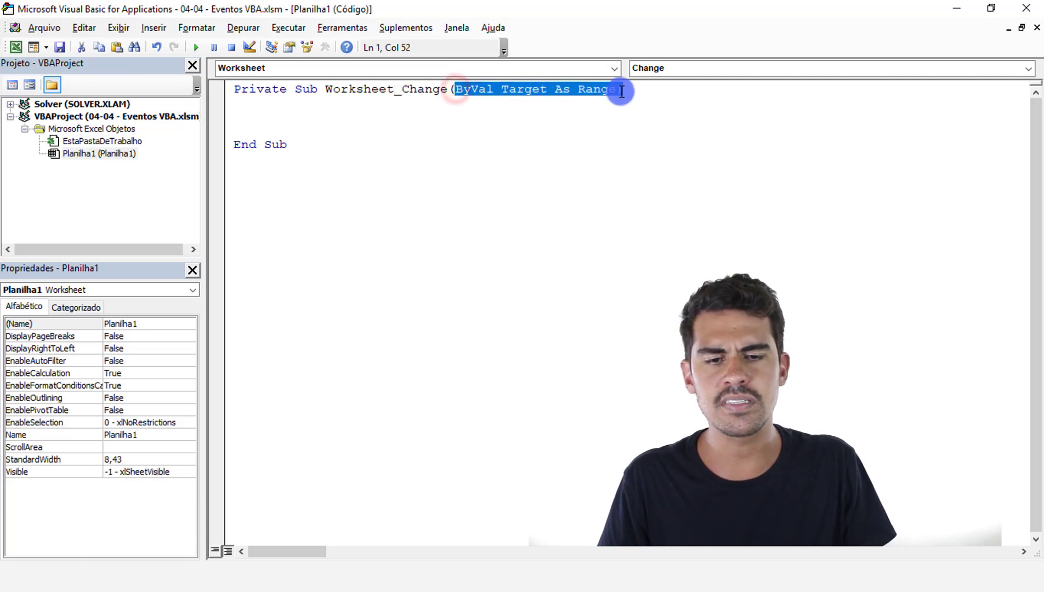
left_click(393, 114)
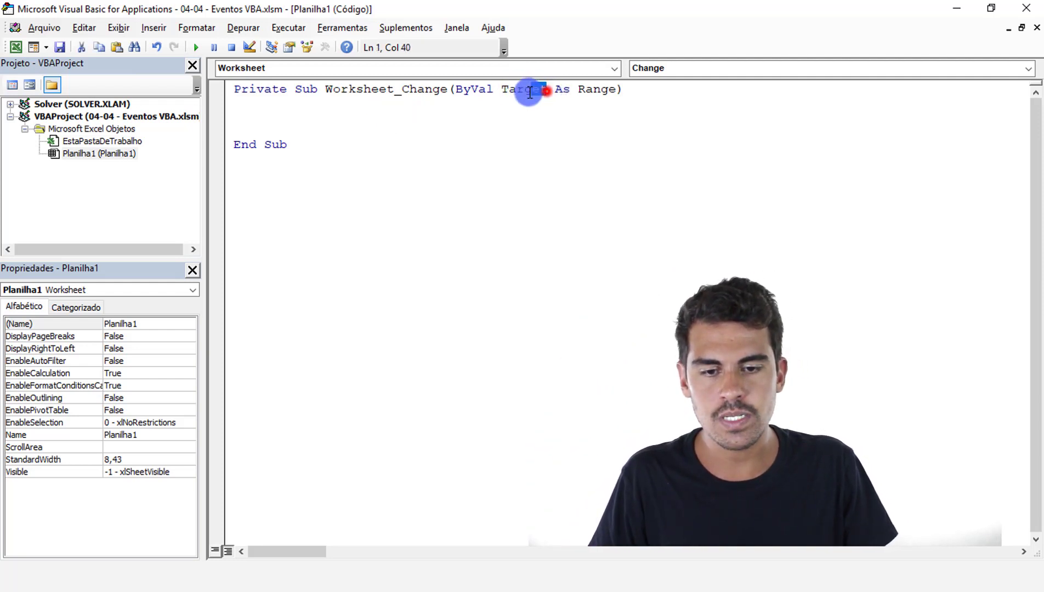
left_click_drag(529, 91, 513, 92)
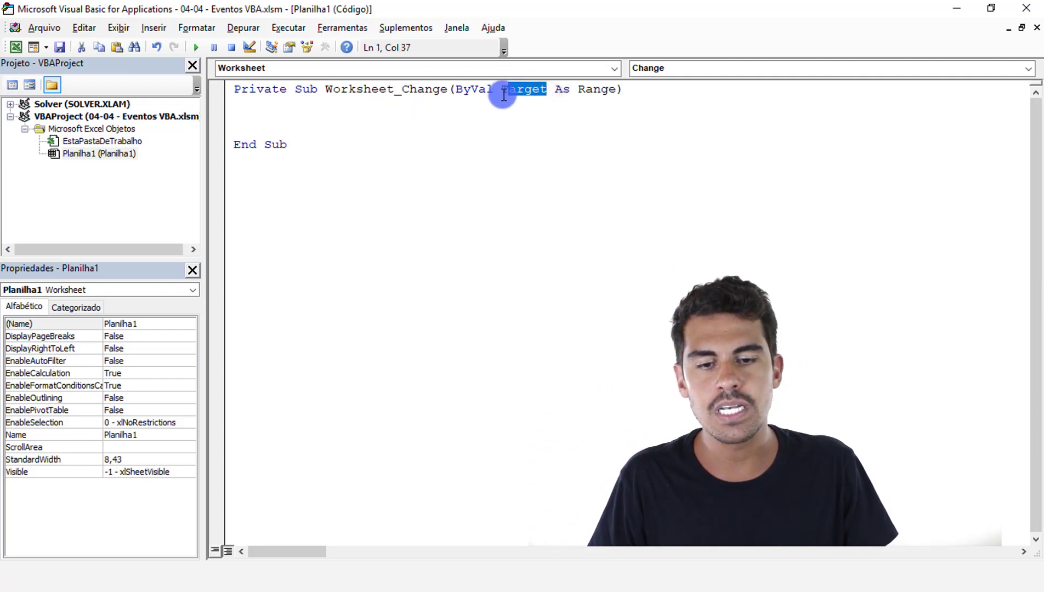
double_click(504, 92)
left_click(475, 116)
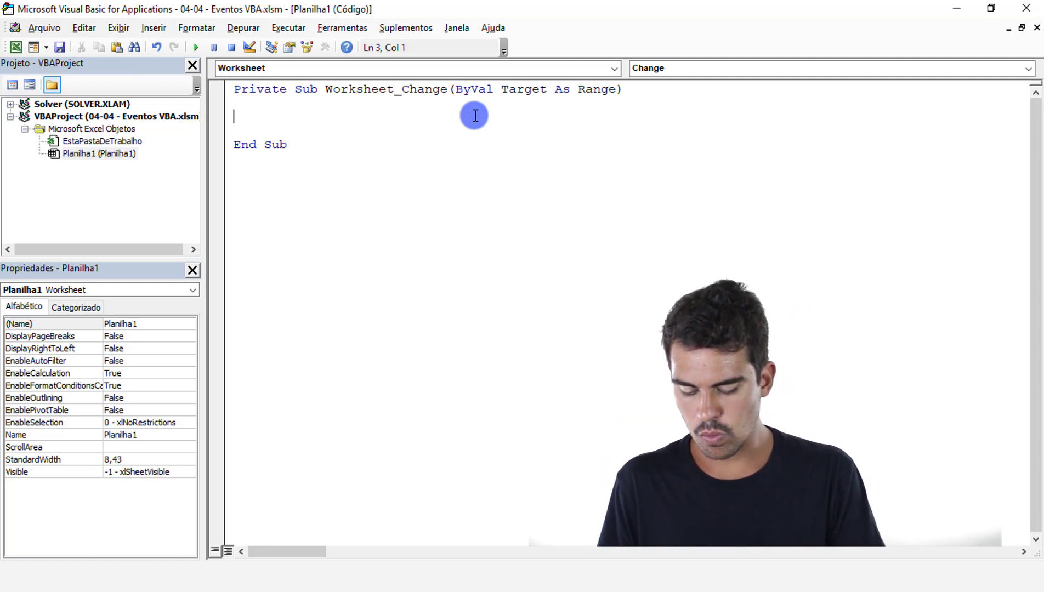
type("iF")
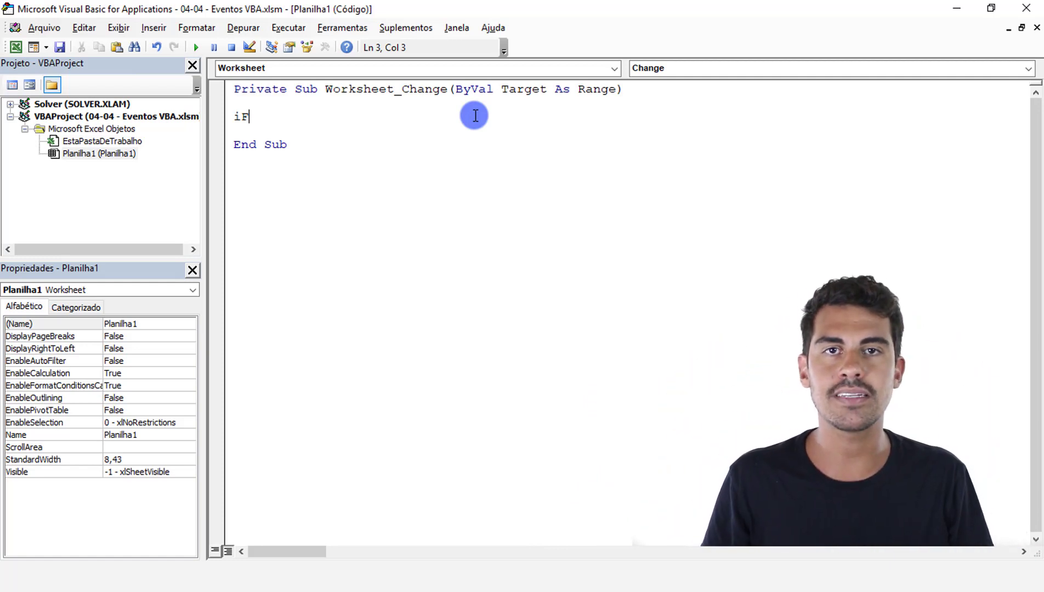
key("BackSpace")
key("BackSpace")
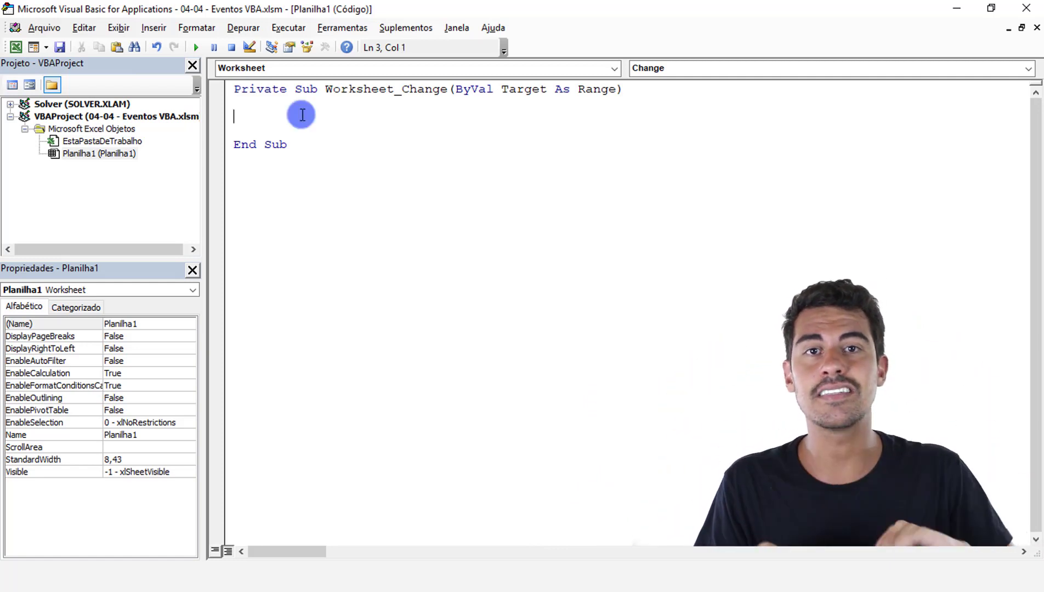
key("alt+Tab")
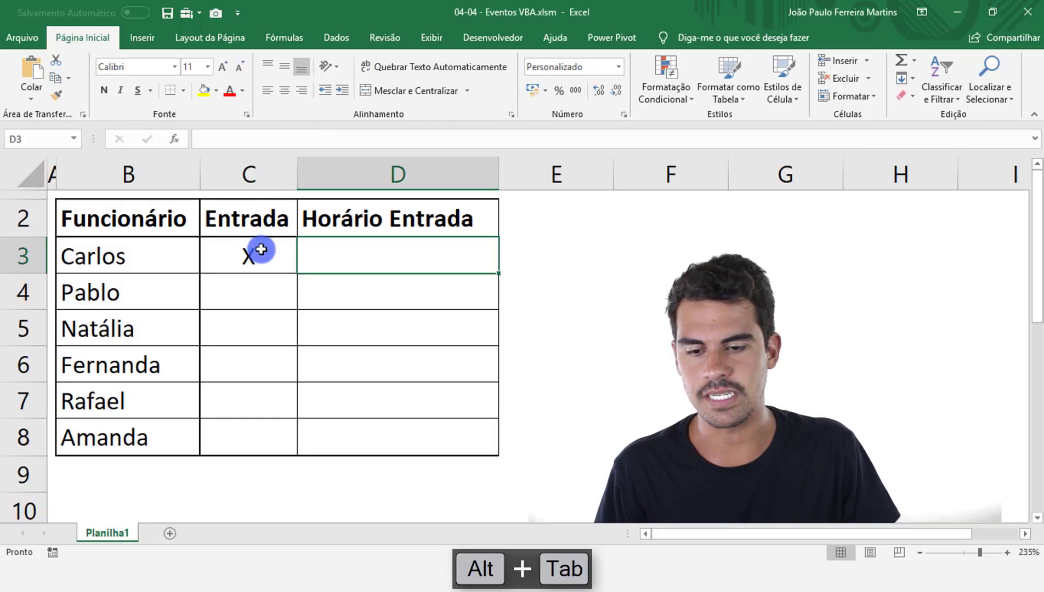
Step: Check the X in C3 and confirm Horário Entrada cell D3 holds no time
left_click(261, 249)
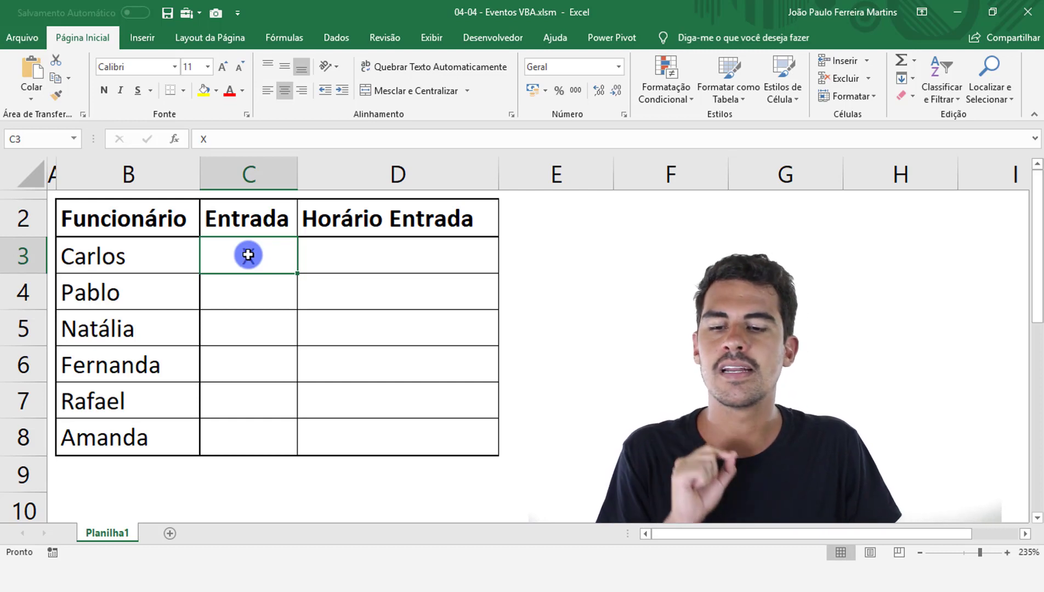
left_click(405, 254)
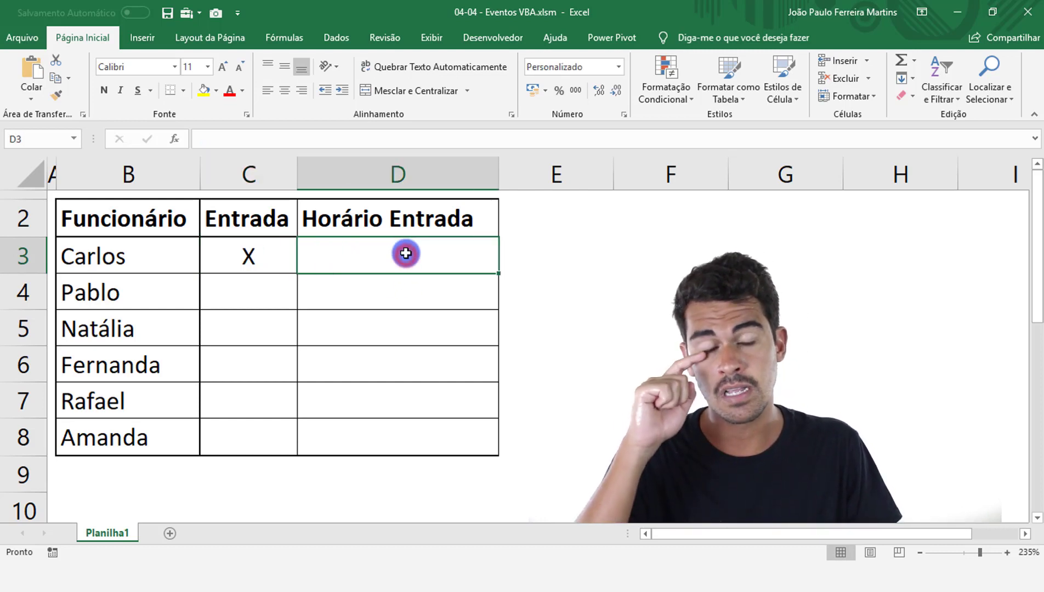
left_click(251, 255)
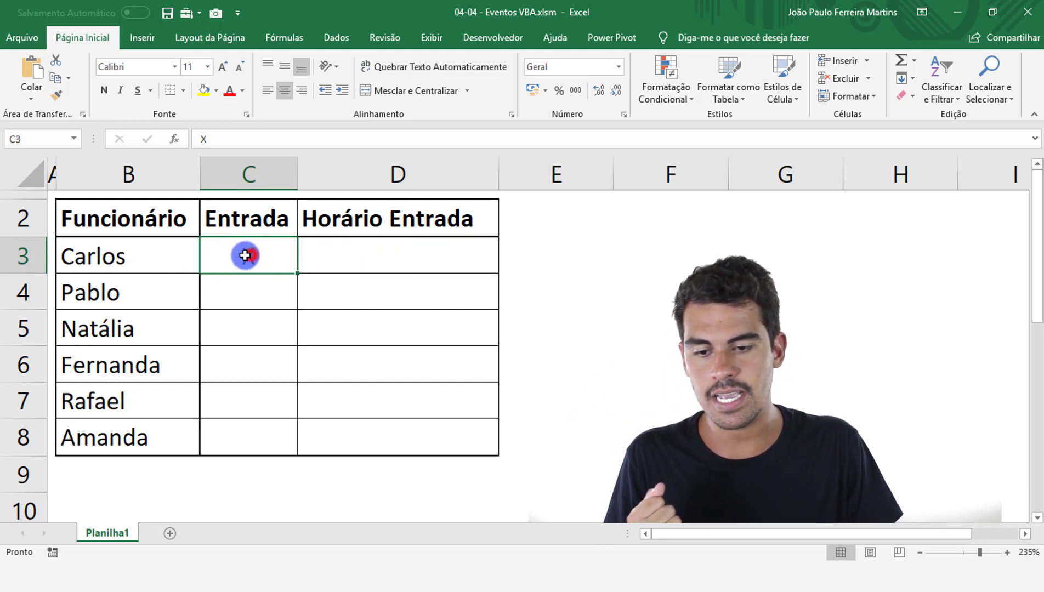
left_click(396, 261)
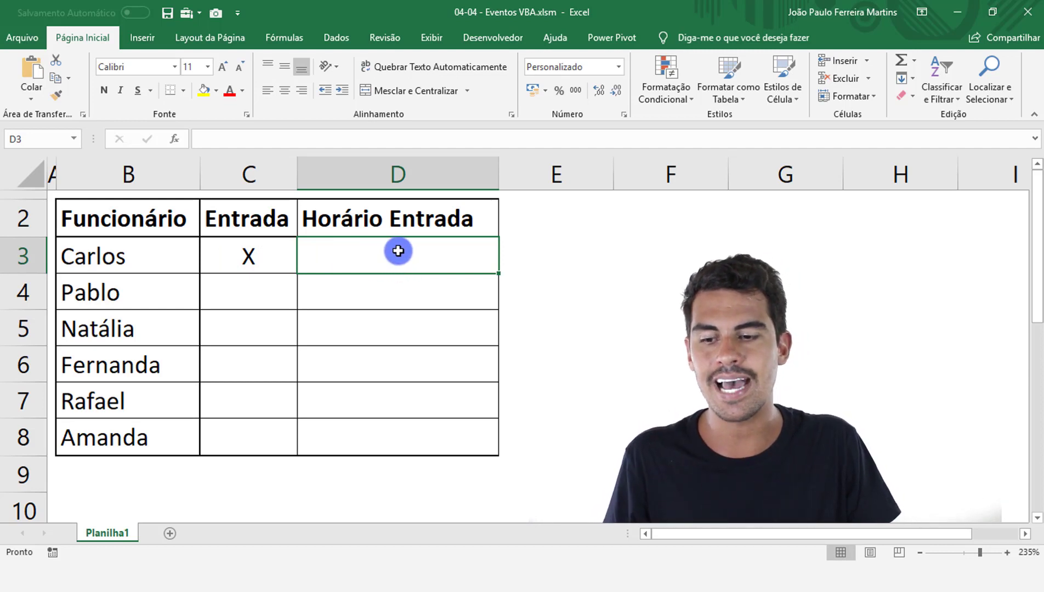
Step: Enter X in cell C5, then highlight C3:C8 and the Horário Entrada cells below D3
left_click(263, 324)
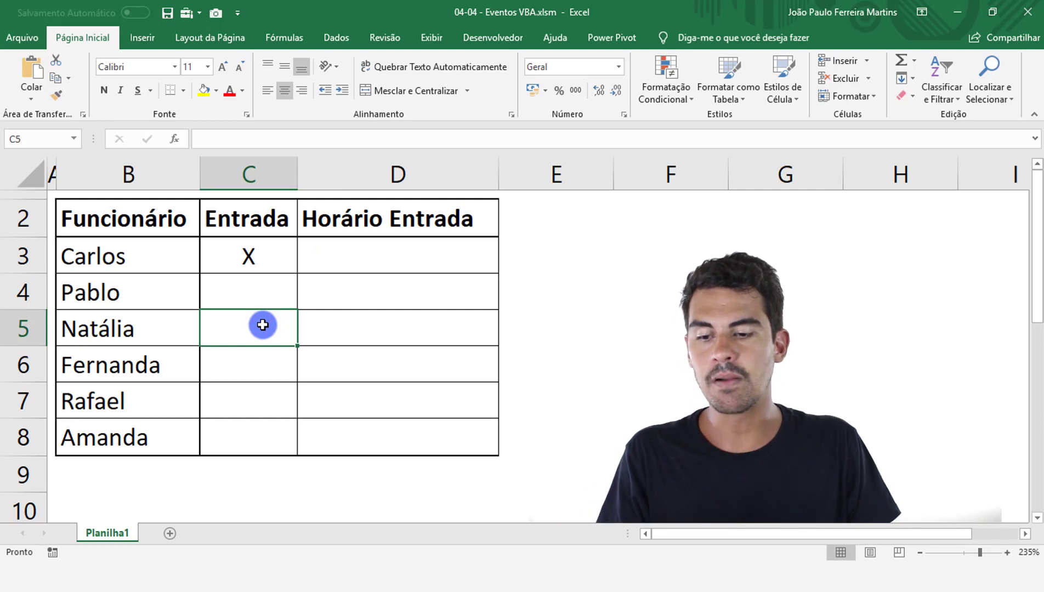
type("X")
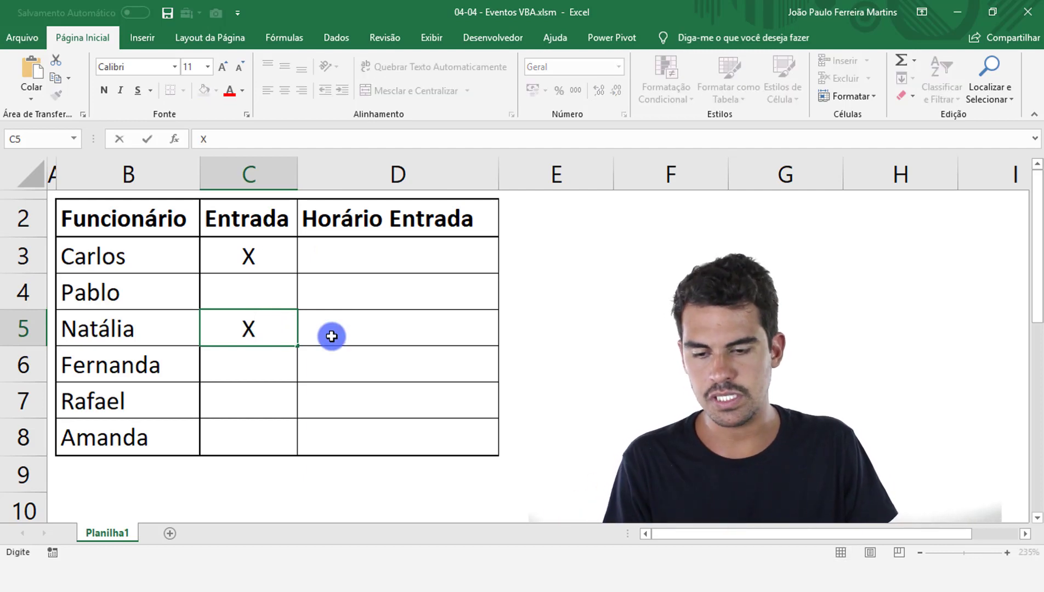
key("Return")
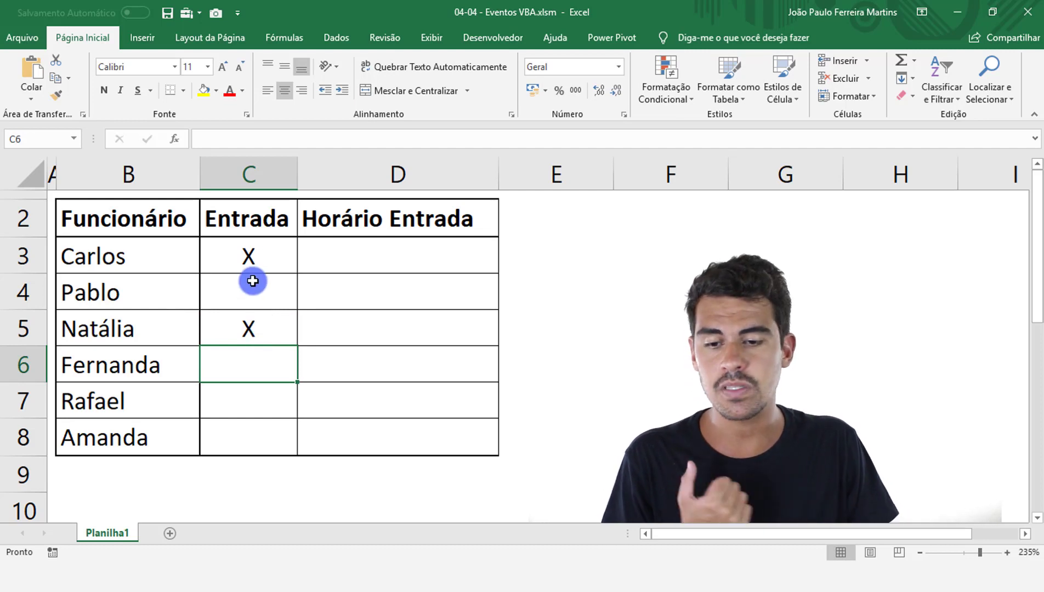
left_click_drag(255, 261, 246, 428)
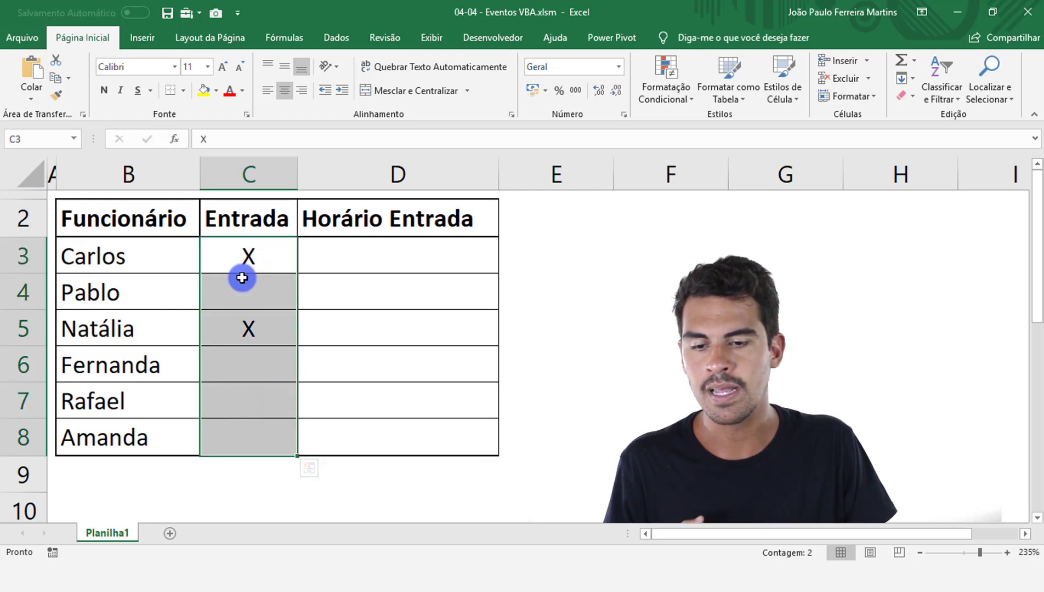
left_click_drag(252, 255, 224, 448)
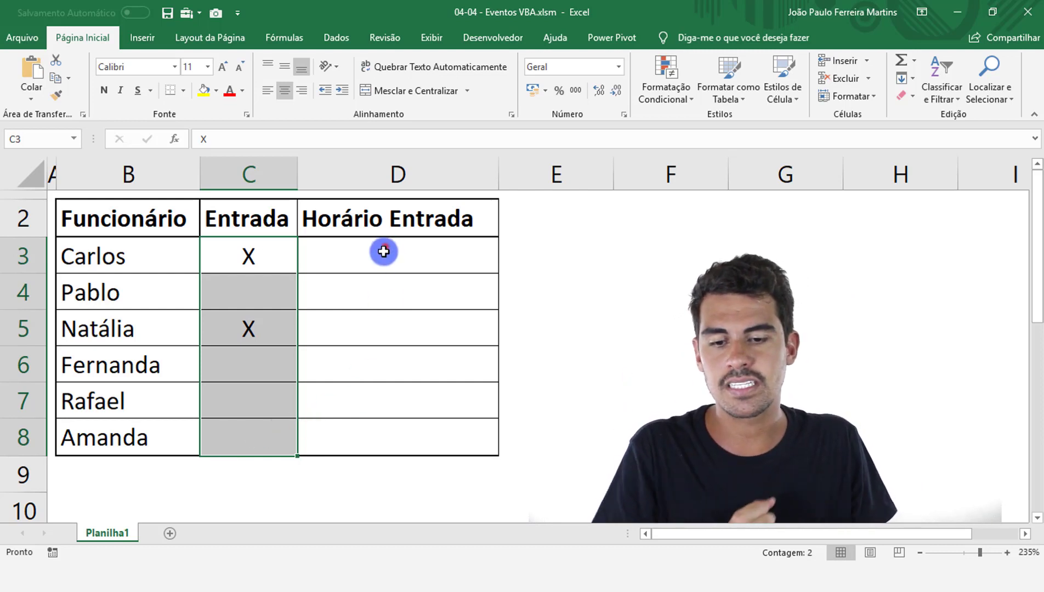
left_click_drag(384, 247, 368, 423)
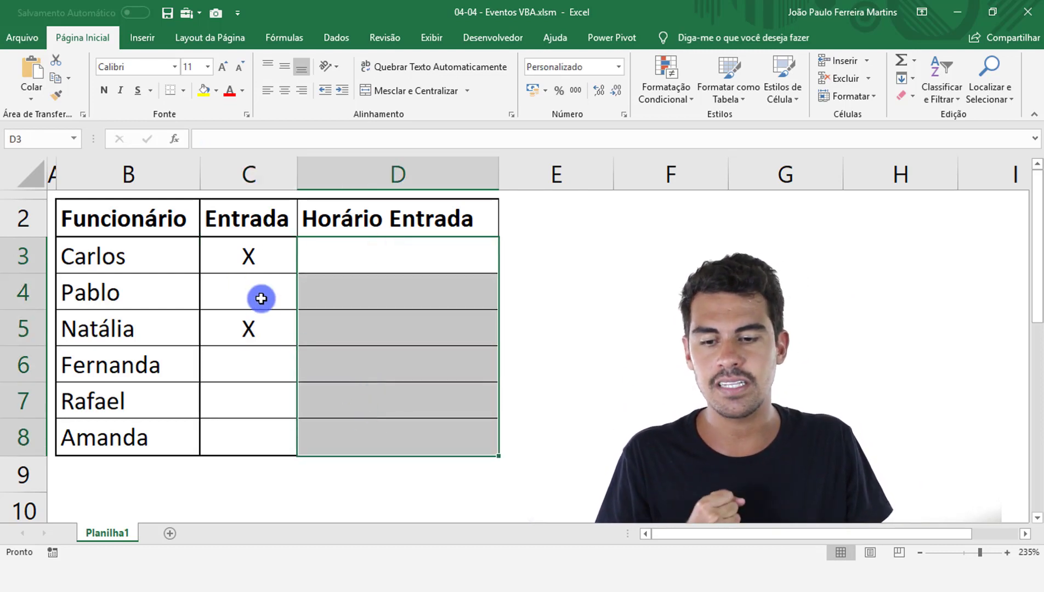
Step: Delete both X marks from the Entrada cells
left_click_drag(259, 265, 257, 304)
key("Delete")
left_click(281, 263)
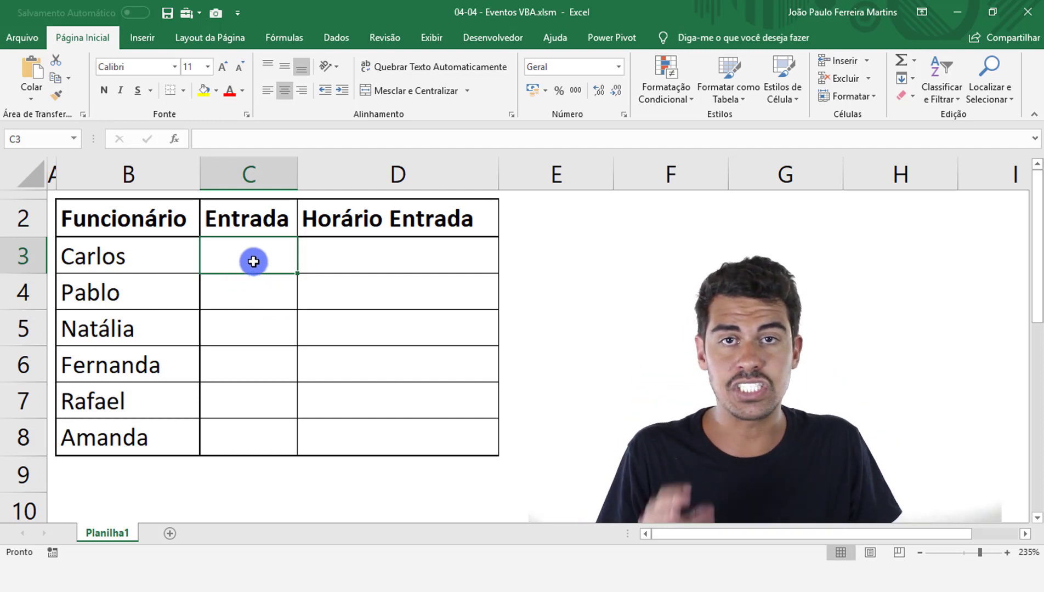
Step: Highlight C3:C8, rows 3–8 and column C to show the Entrada range
left_click_drag(253, 262, 258, 424)
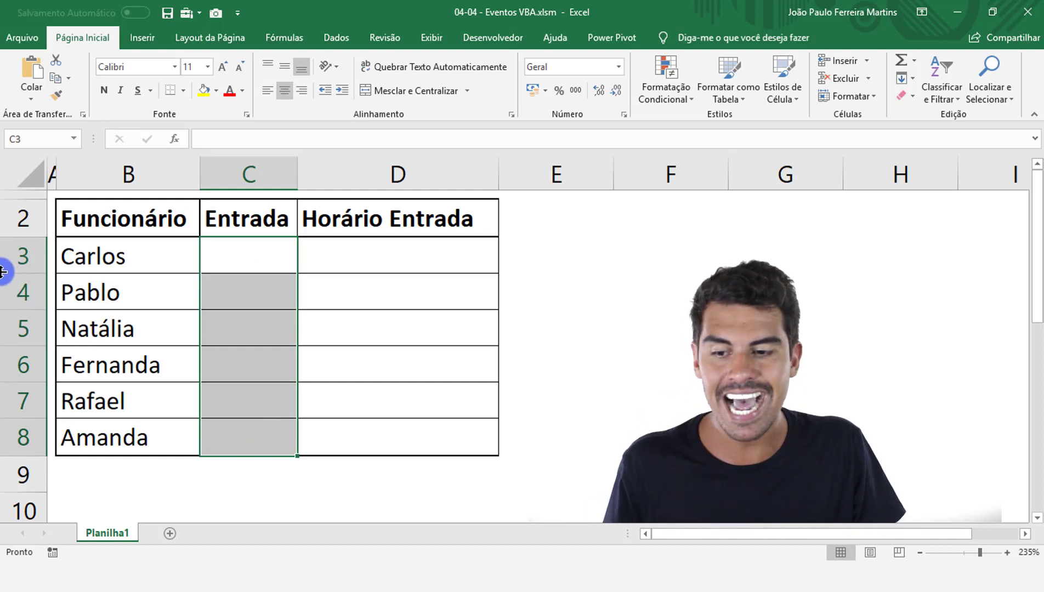
left_click_drag(5, 258, 23, 451)
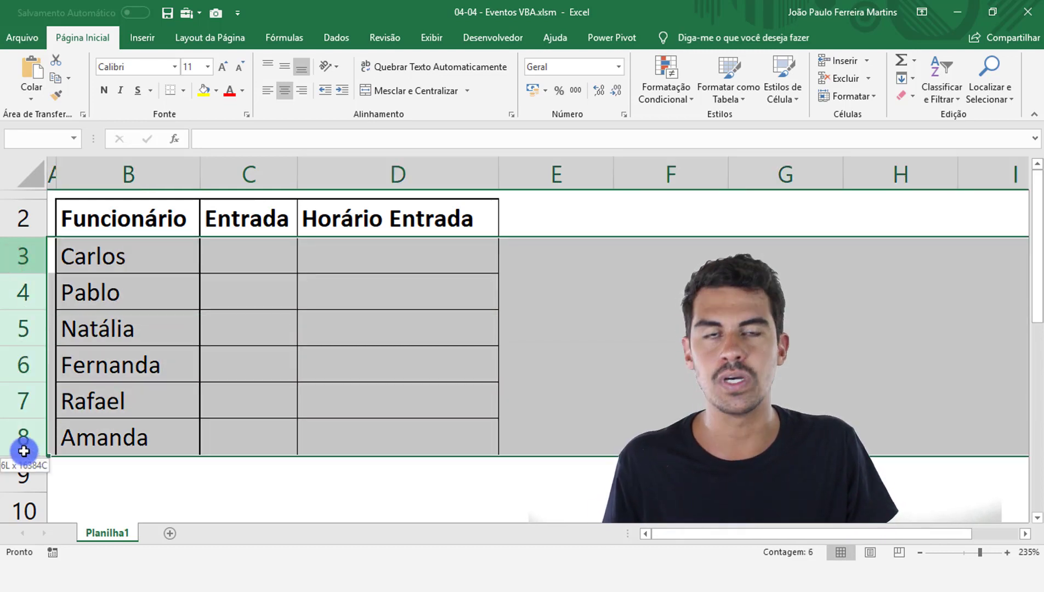
left_click(277, 166)
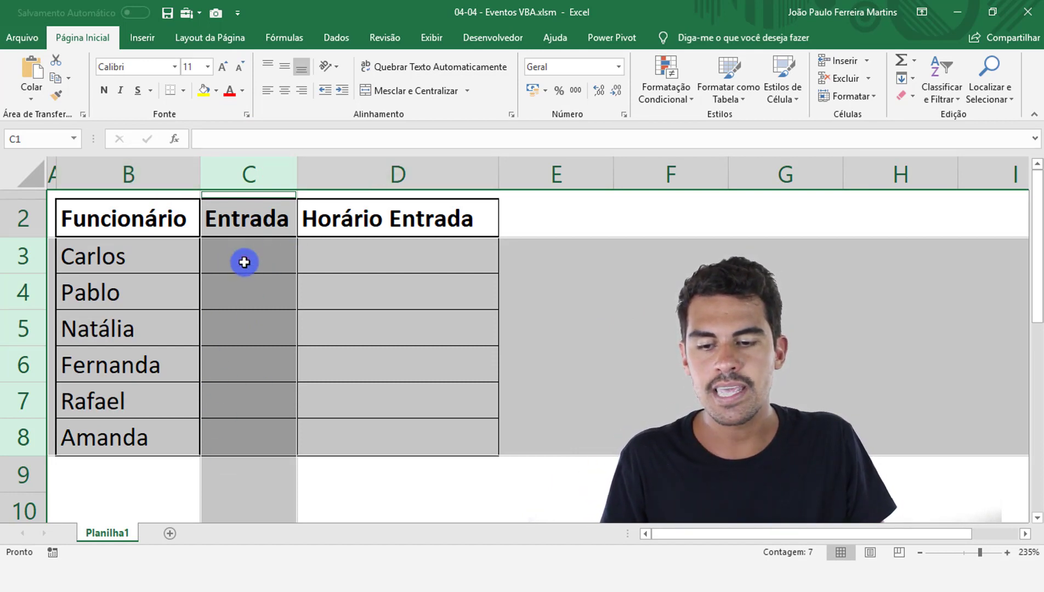
left_click_drag(244, 262, 244, 437)
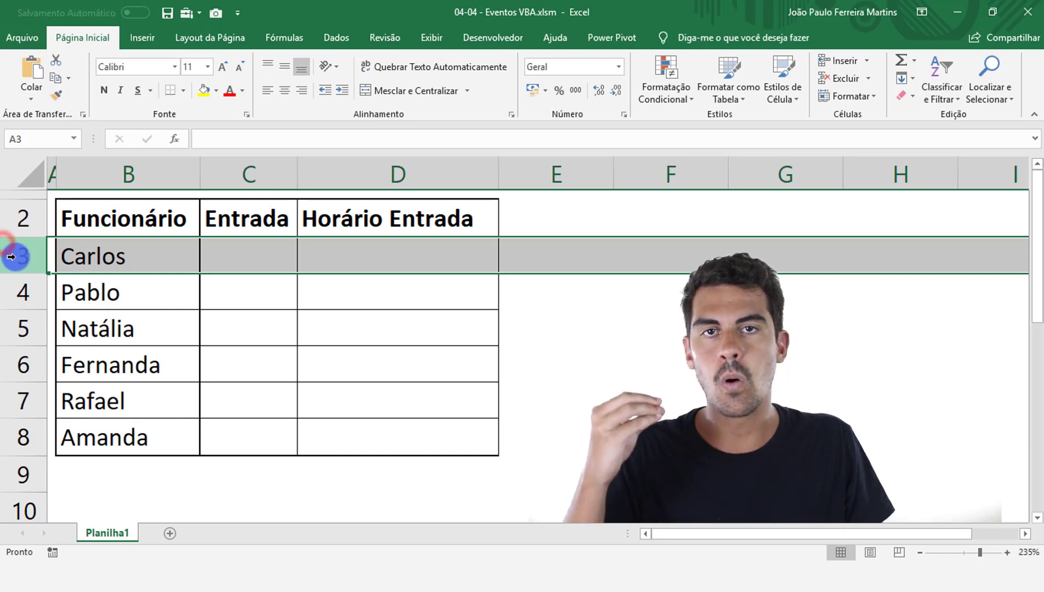
left_click_drag(16, 256, 3, 431)
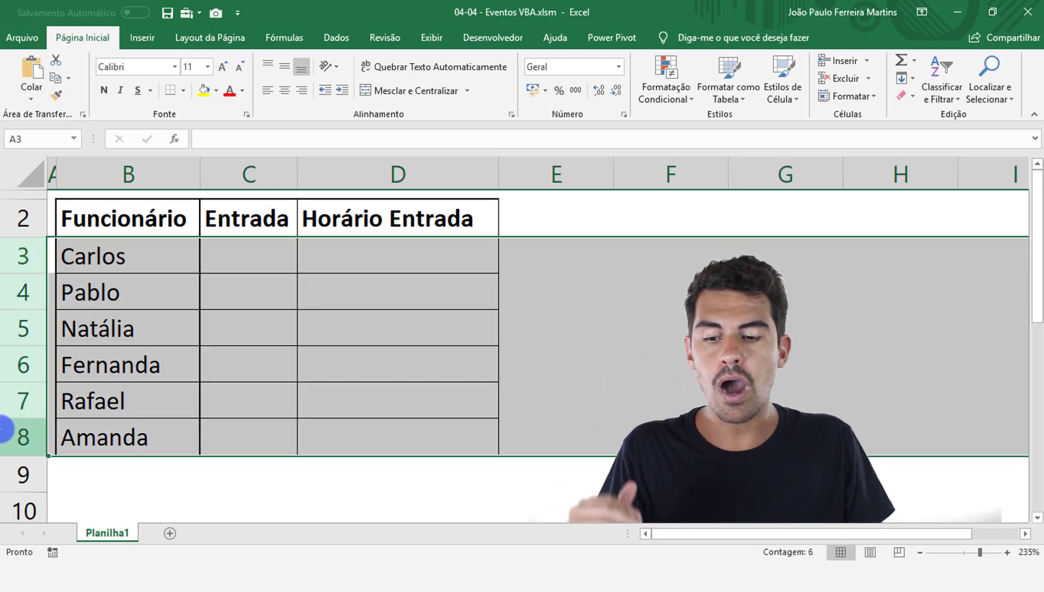
left_click_drag(9, 441, 5, 255)
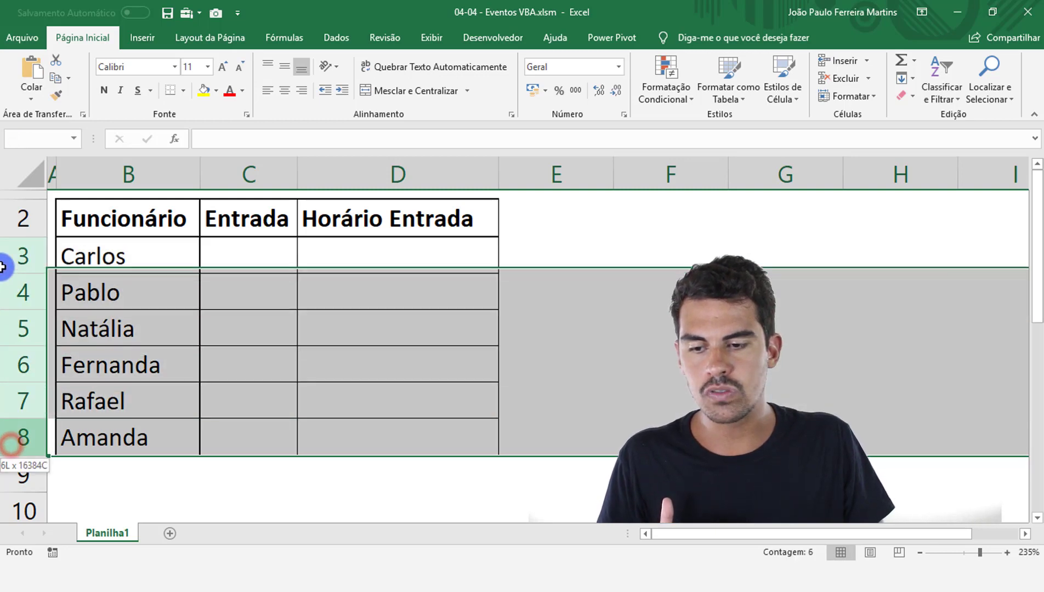
left_click(254, 178)
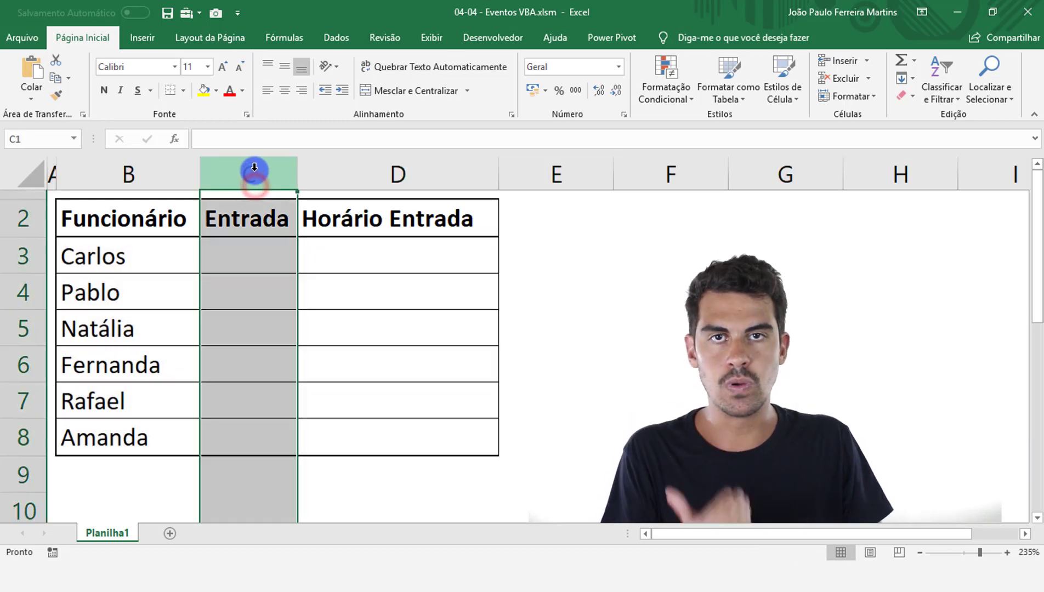
Step: In the VBA editor, type If Target.Row >= 3 and Target.Row <= 8, then return to Excel
key("alt+Tab")
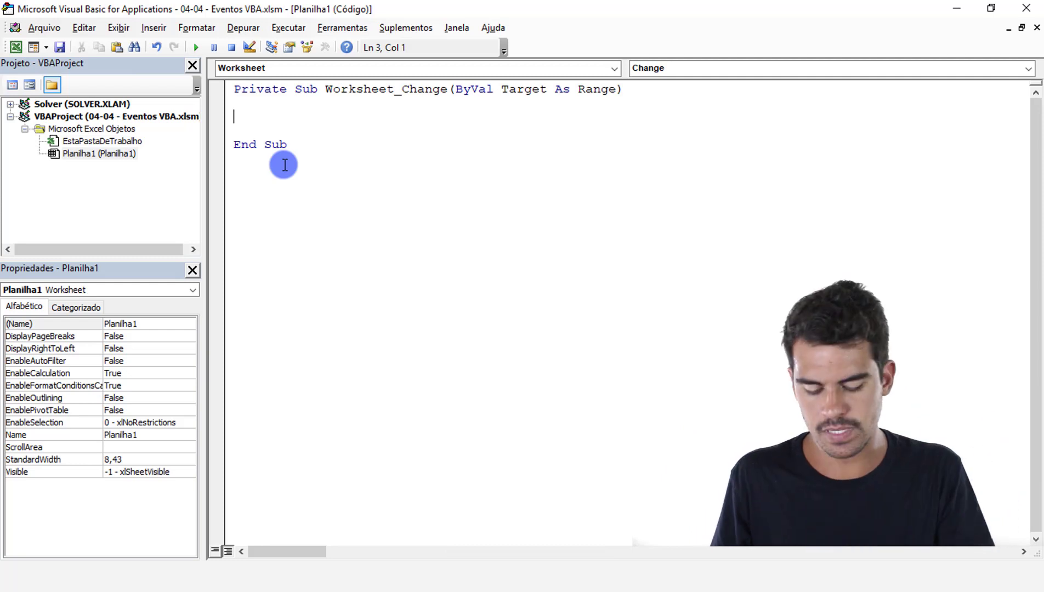
key("Caps_Lock")
type("If")
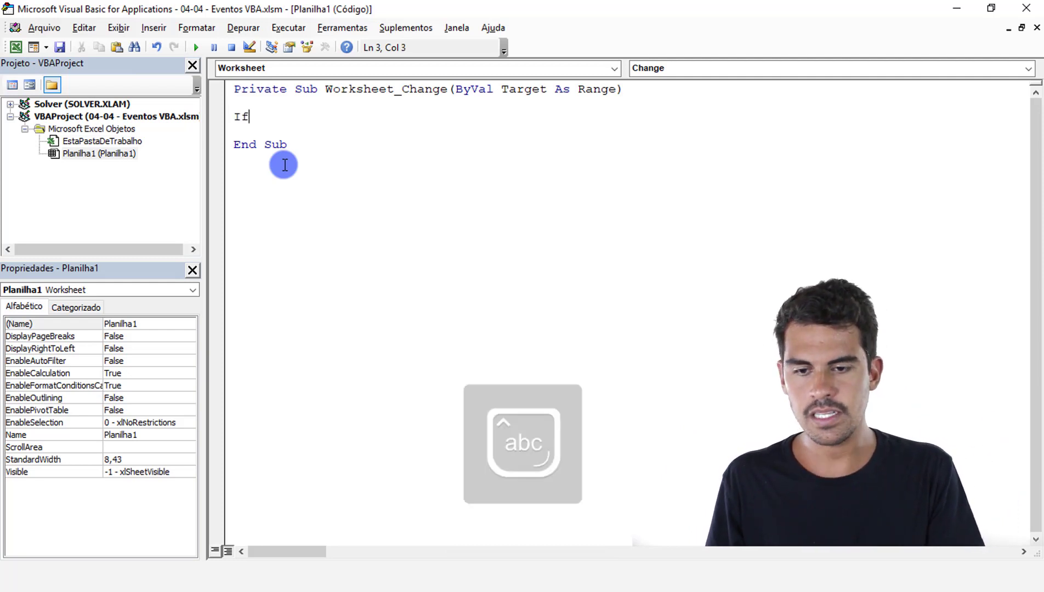
type(" t")
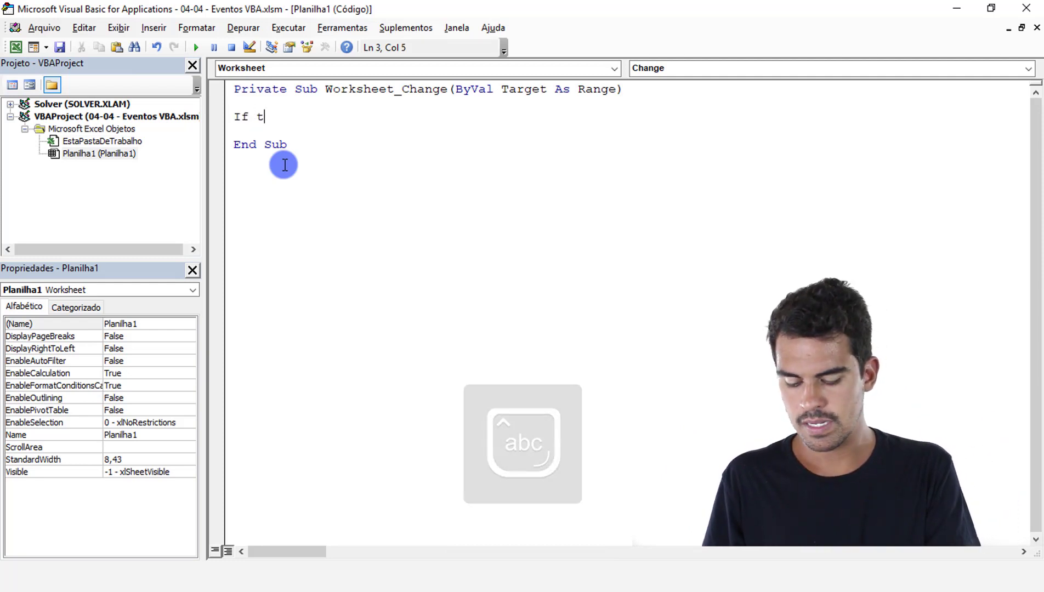
type("arget.")
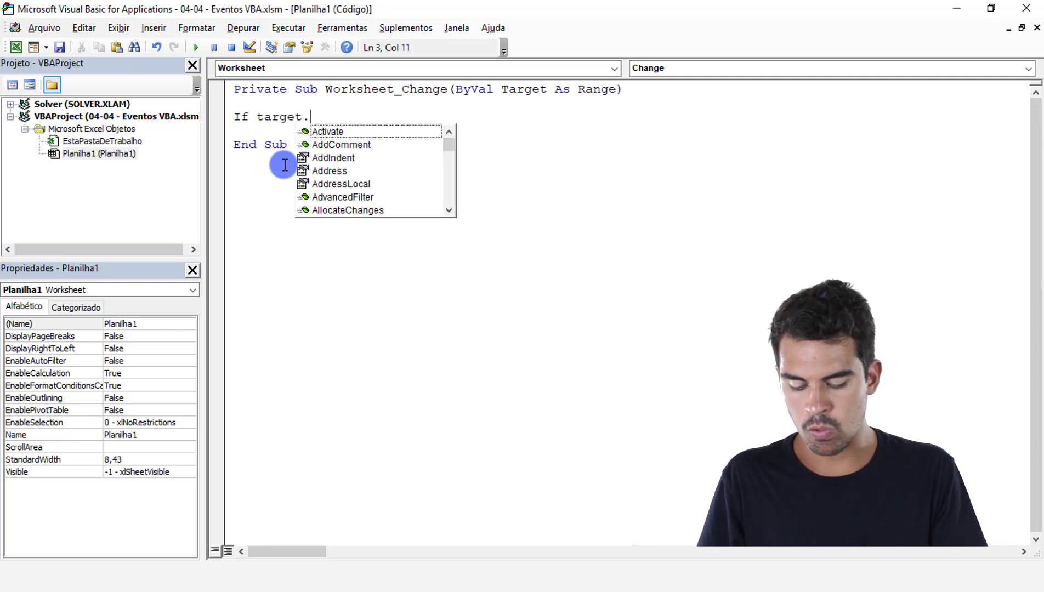
type("ro")
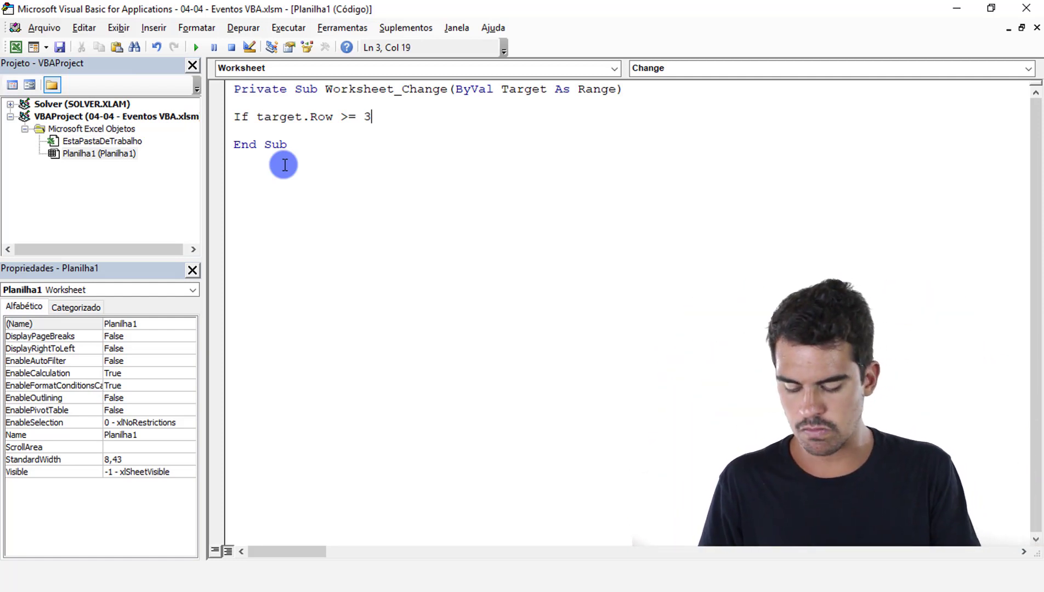
type("d target")
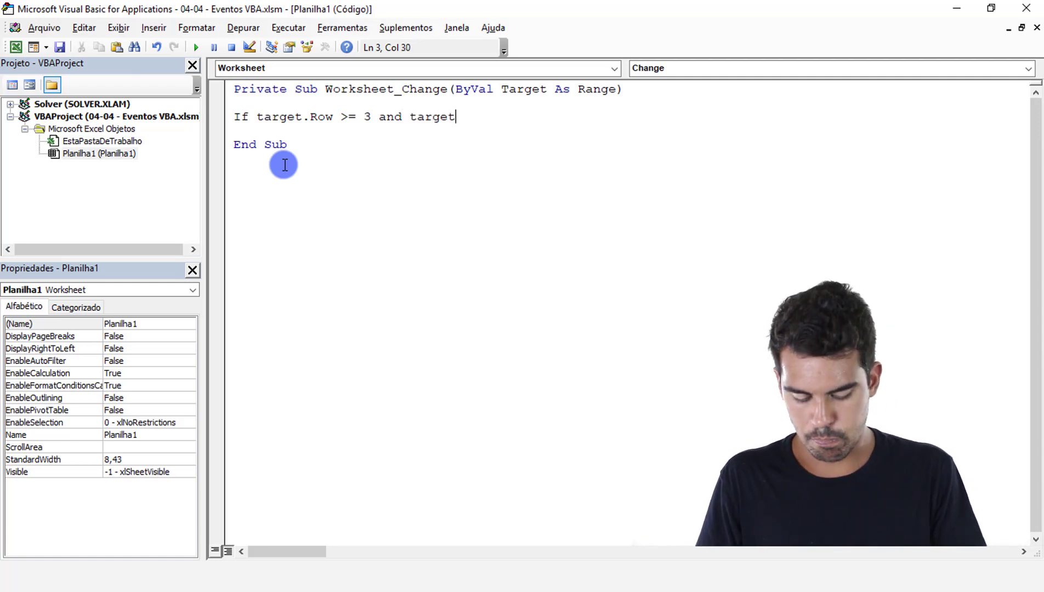
type(".r")
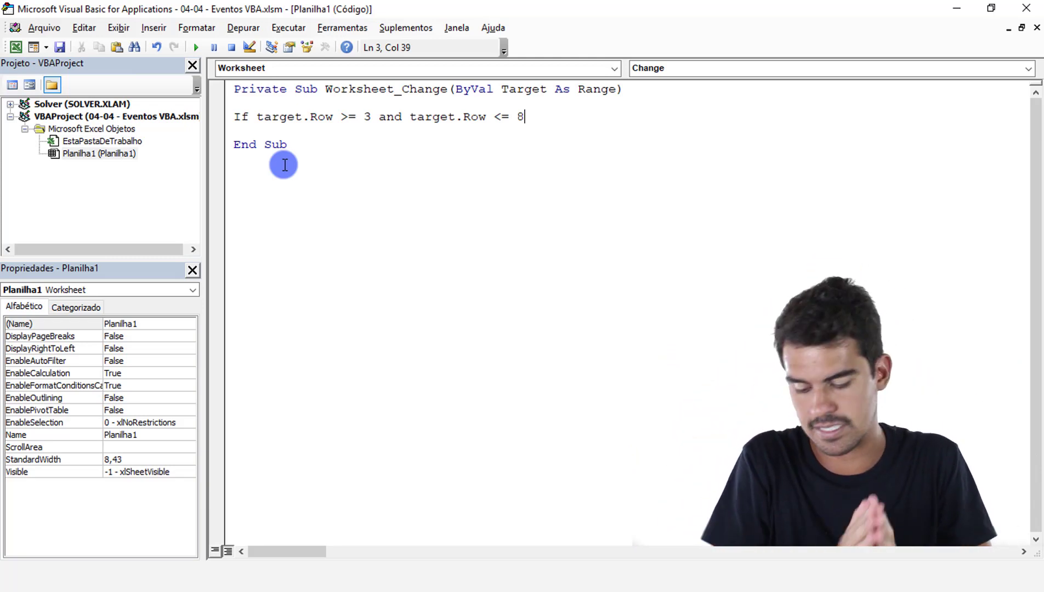
key("alt+Tab")
Step: Highlight rows 3–8, column C and cells C3:C8, then go back to the VBA editor
left_click(22, 253)
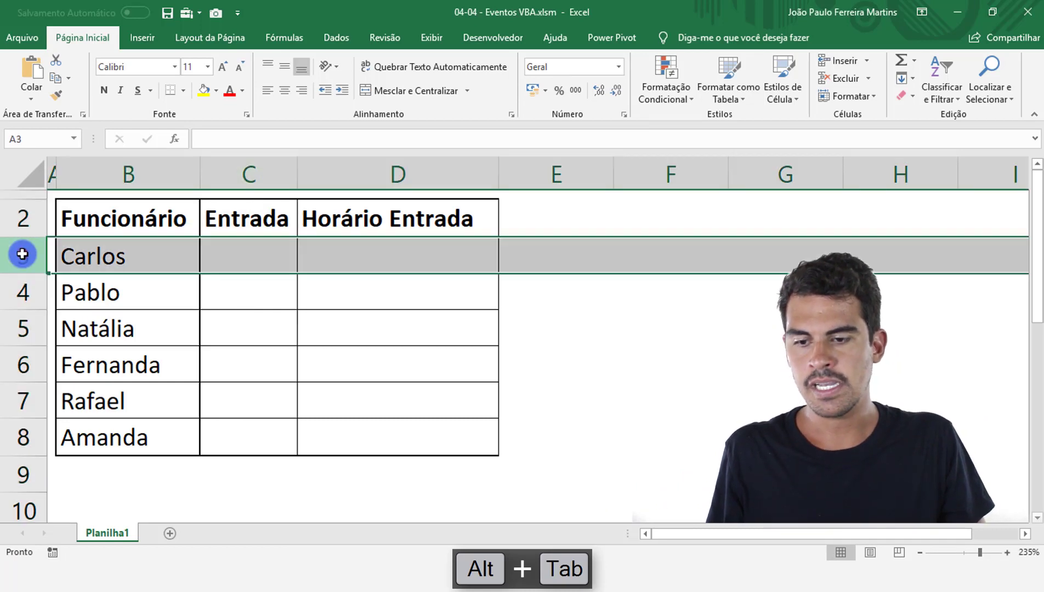
left_click_drag(19, 254, 26, 444)
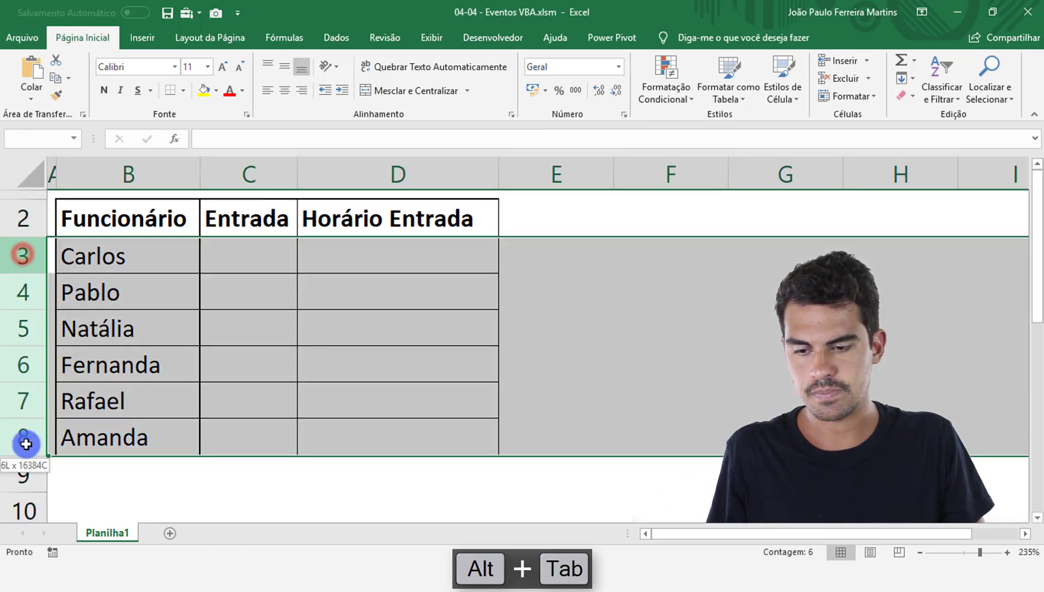
left_click(259, 164)
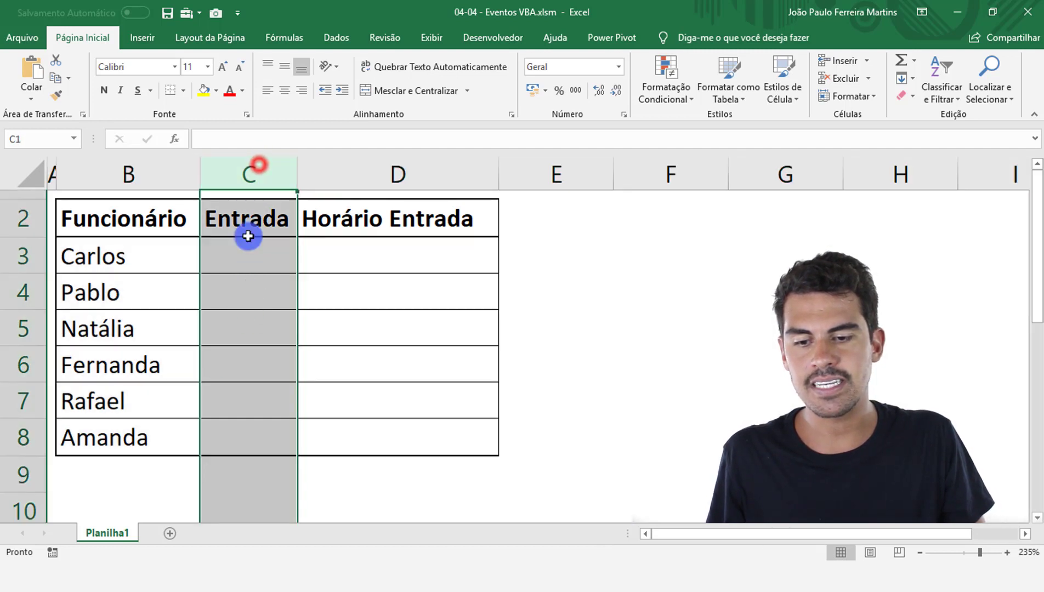
left_click_drag(270, 265, 251, 430)
mouse_move(267, 265)
left_mouse_down()
mouse_move(251, 419)
mouse_move(257, 275)
mouse_move(244, 438)
left_mouse_up()
key("alt+Tab")
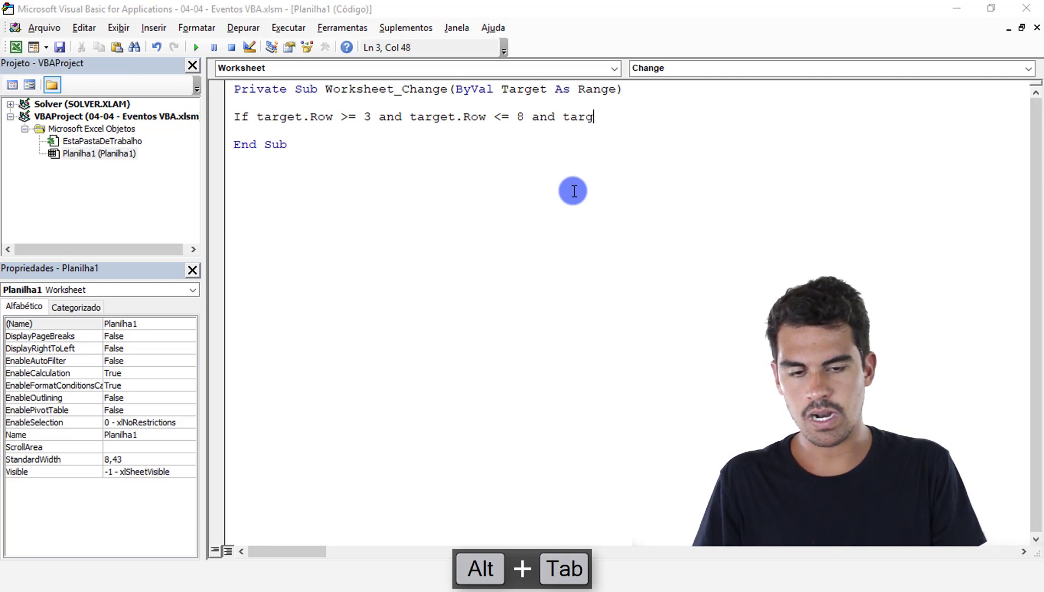
Step: Finish the If line with And Target.Column = 3 Then, add a new line, and select D3 in Excel
type(".co")
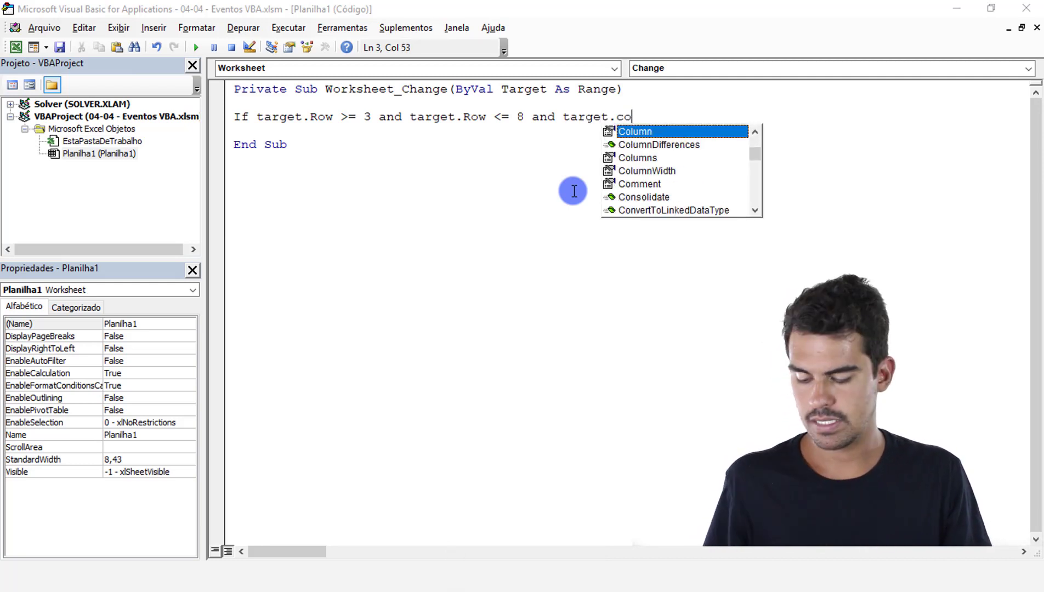
key("Tab")
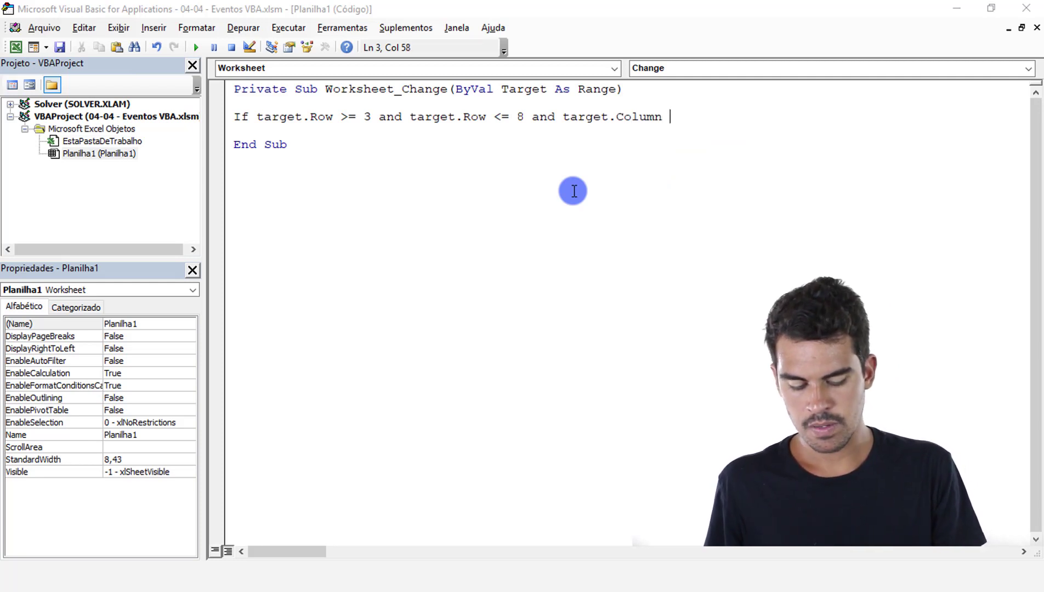
type("= 3 Then")
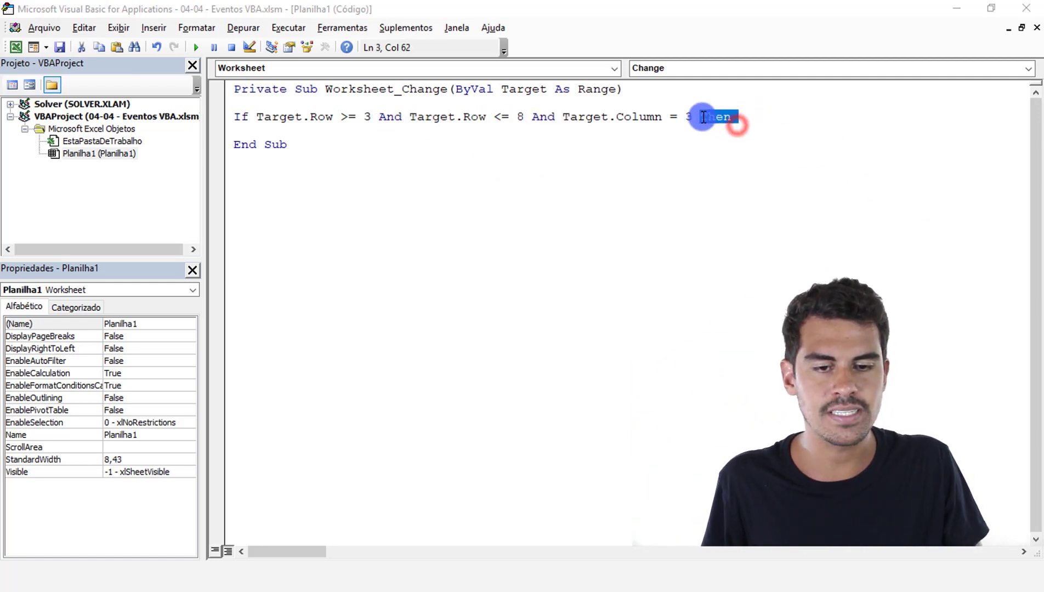
key("Return")
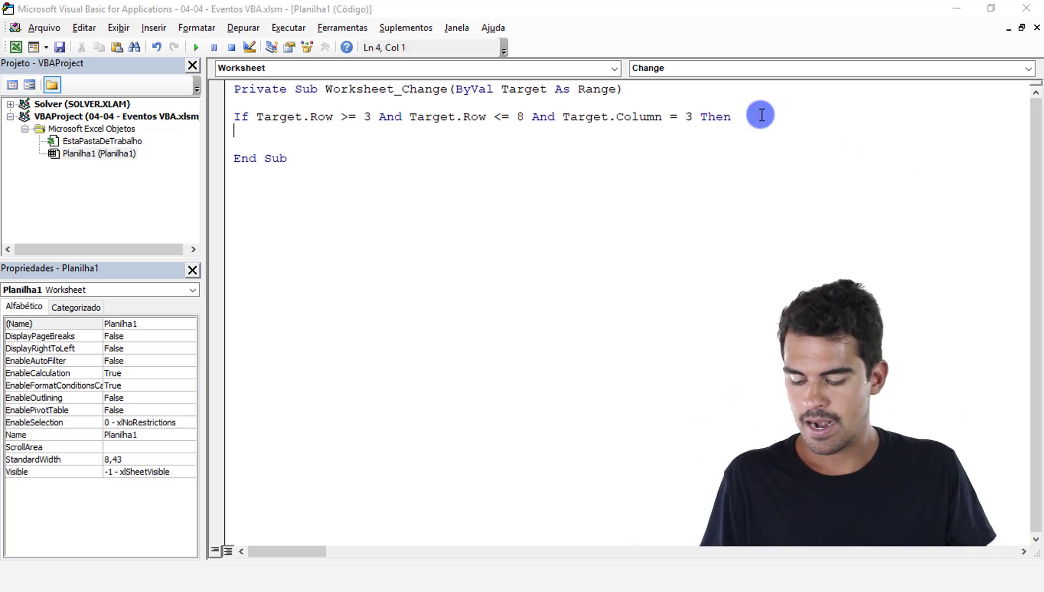
key("alt+Tab")
left_click(410, 244)
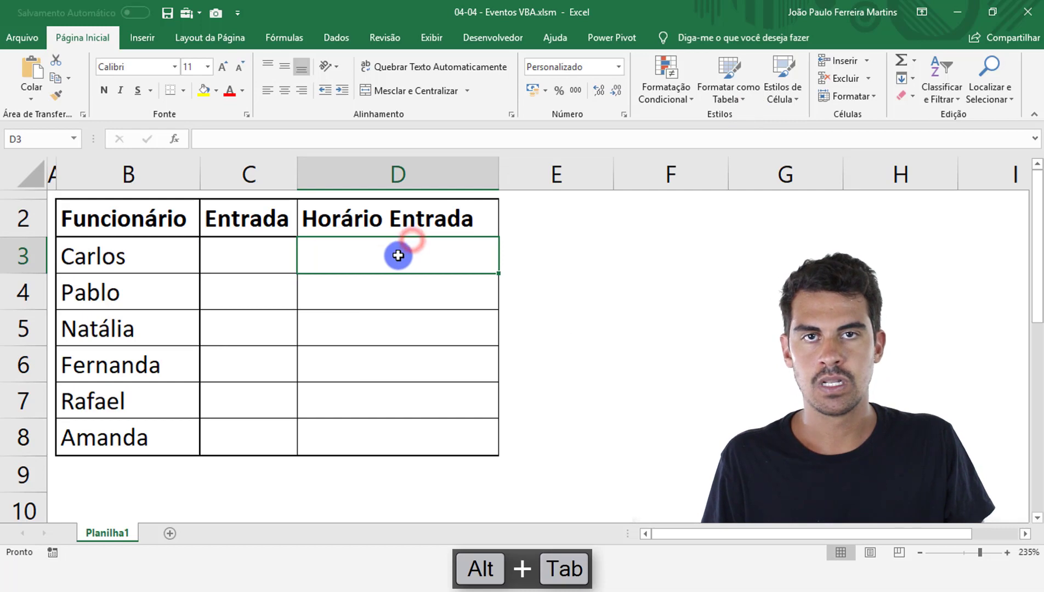
left_click(253, 267)
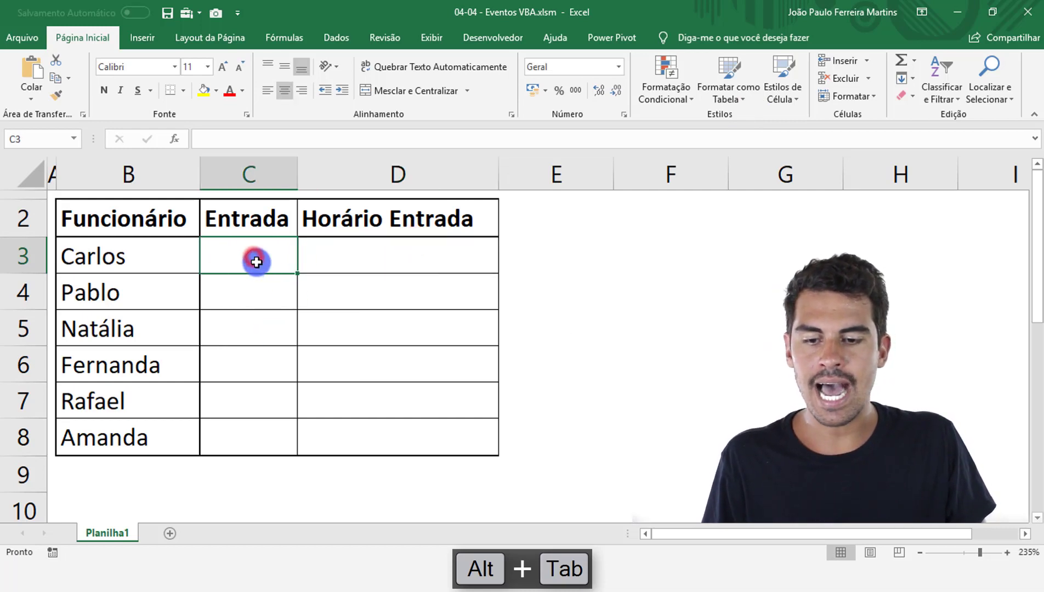
mouse_move(256, 262)
left_mouse_down()
mouse_move(251, 432)
mouse_move(248, 257)
mouse_move(248, 433)
left_mouse_up()
left_click_drag(263, 259, 256, 447)
left_click_drag(285, 252, 384, 254)
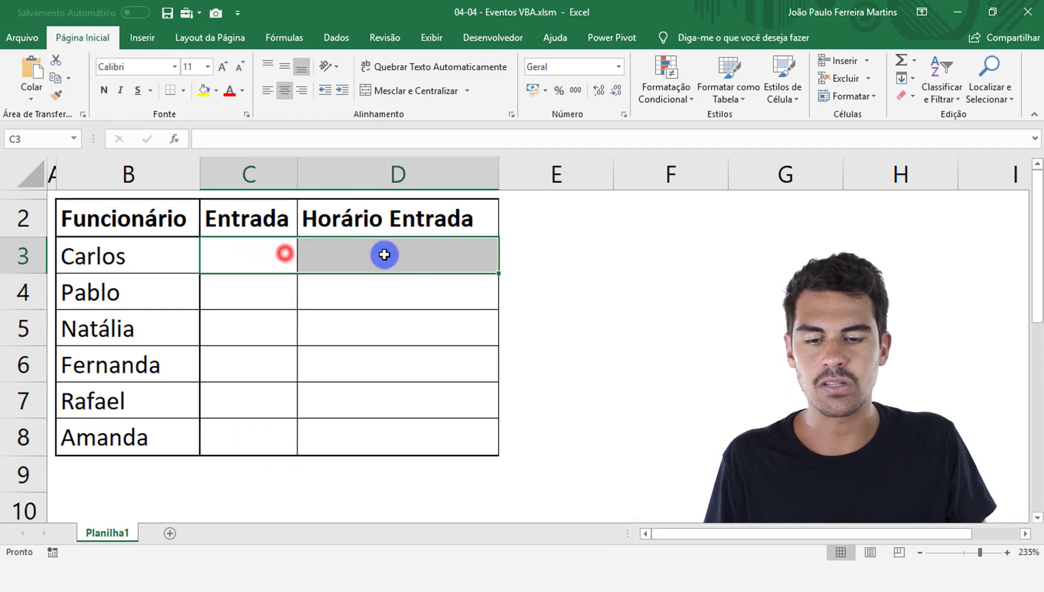
left_click(384, 254)
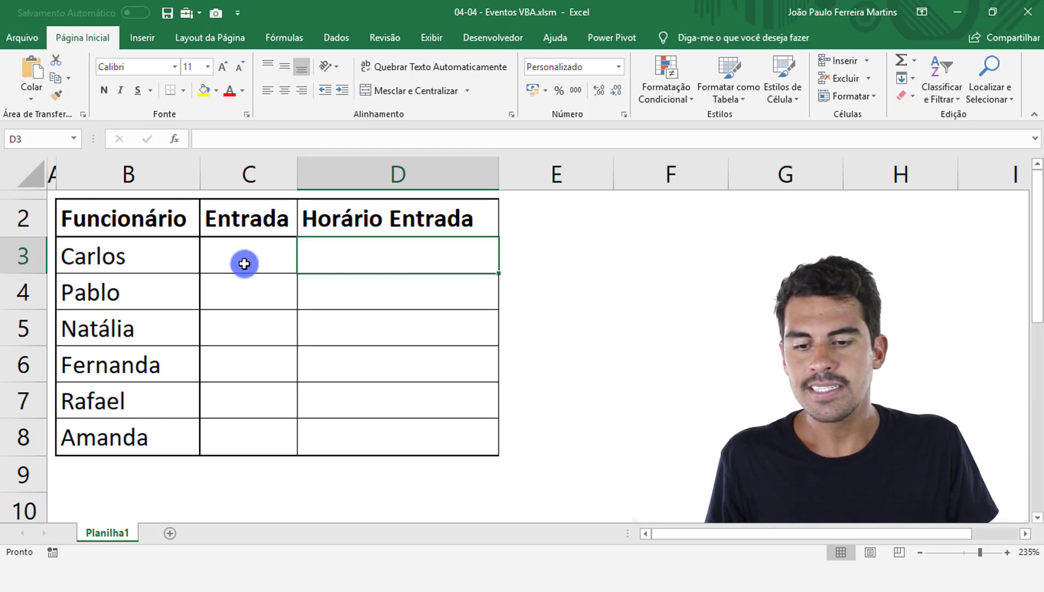
left_click(240, 305)
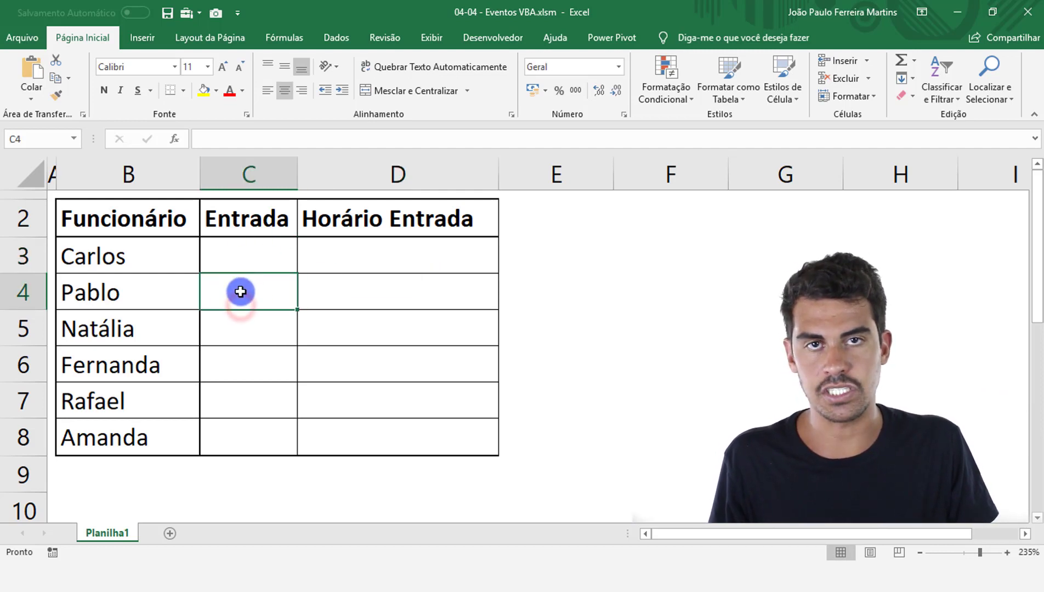
left_click(360, 298)
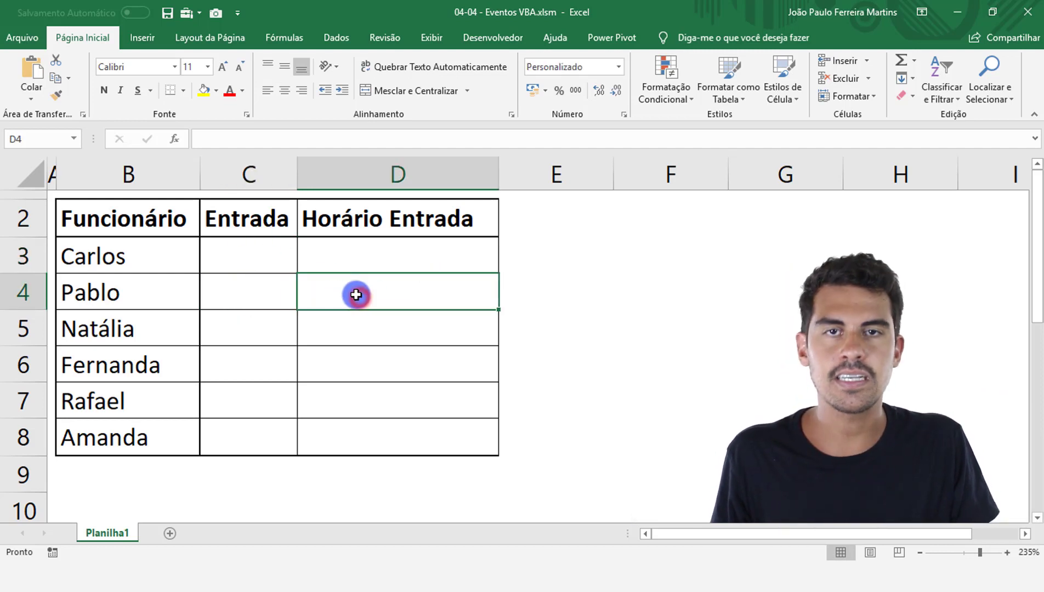
key("alt+F11")
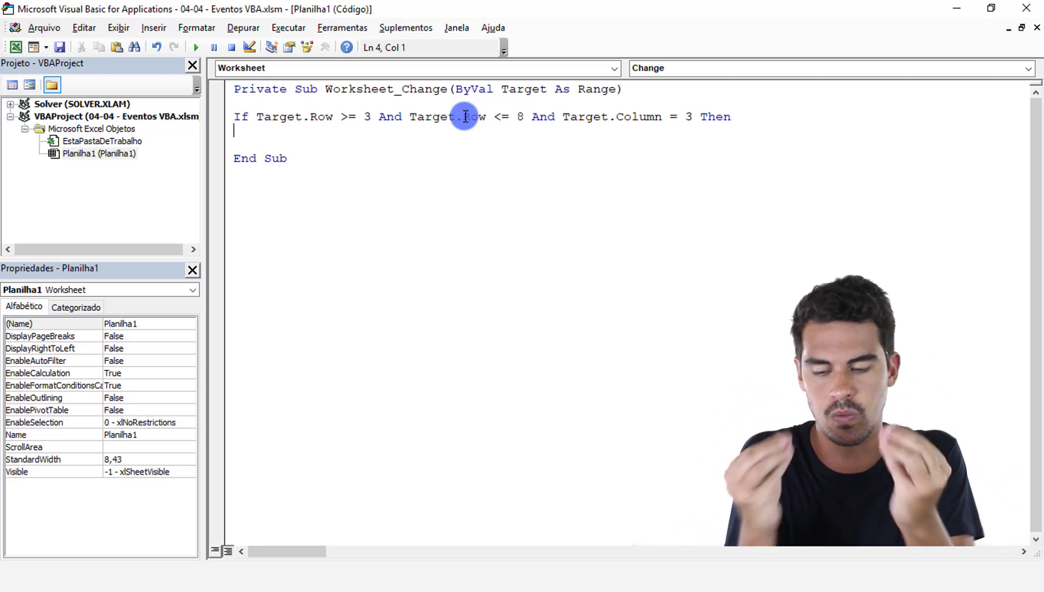
key("alt+Tab")
left_click(221, 264)
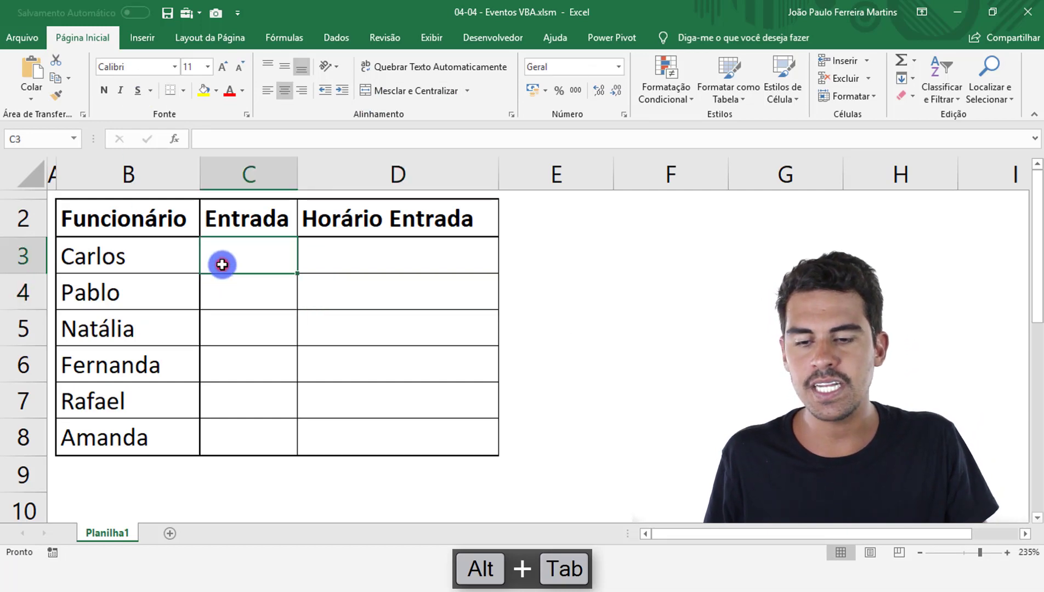
left_click(337, 256)
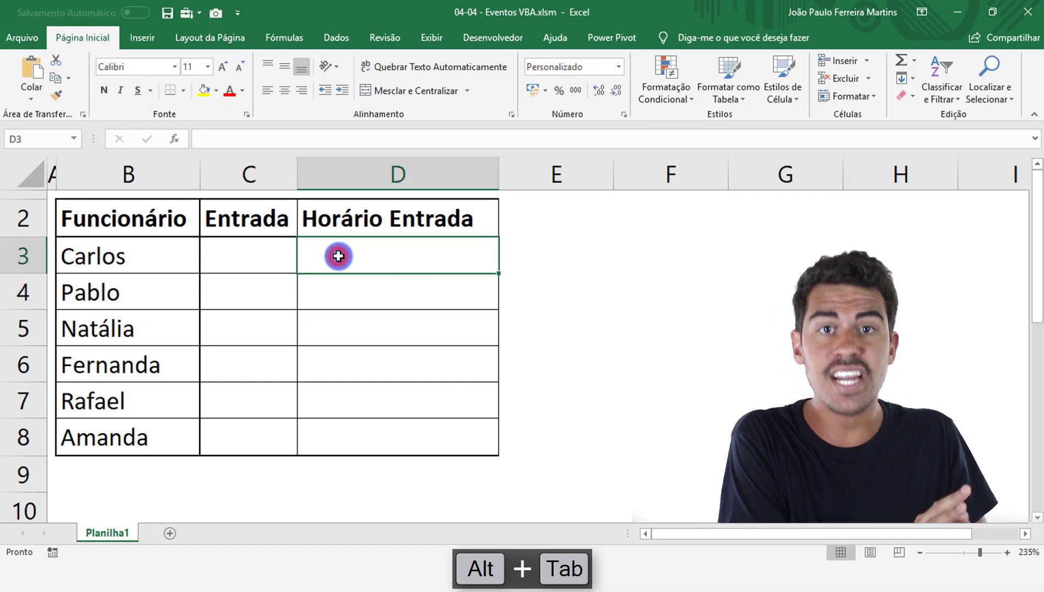
left_click(238, 401)
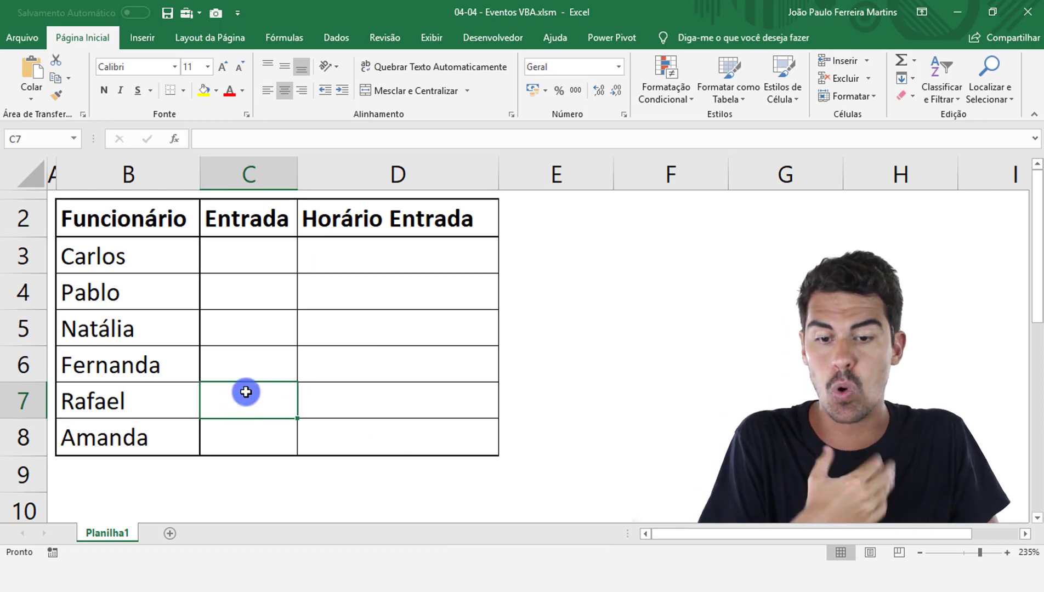
left_click(333, 413)
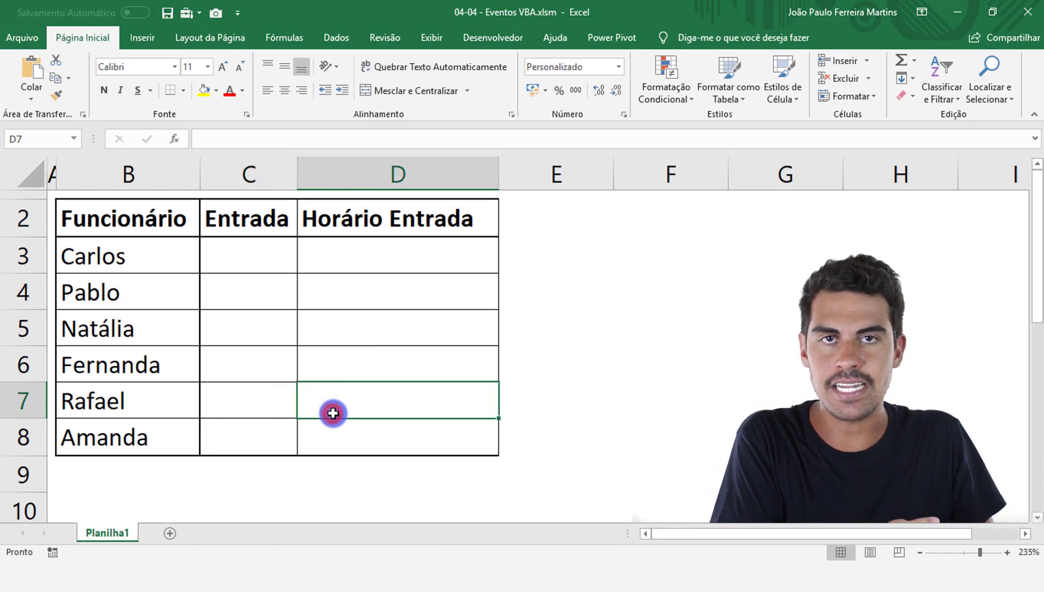
Step: Check Entrada cell C4, then begin a cells(target reference on the empty line under the If
key("alt+Tab")
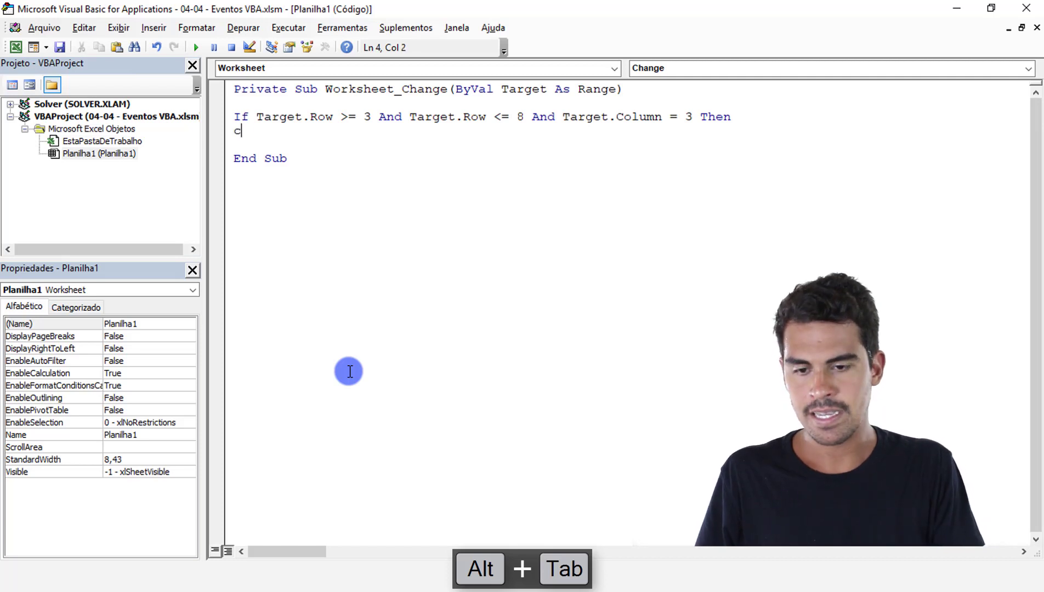
type("(")
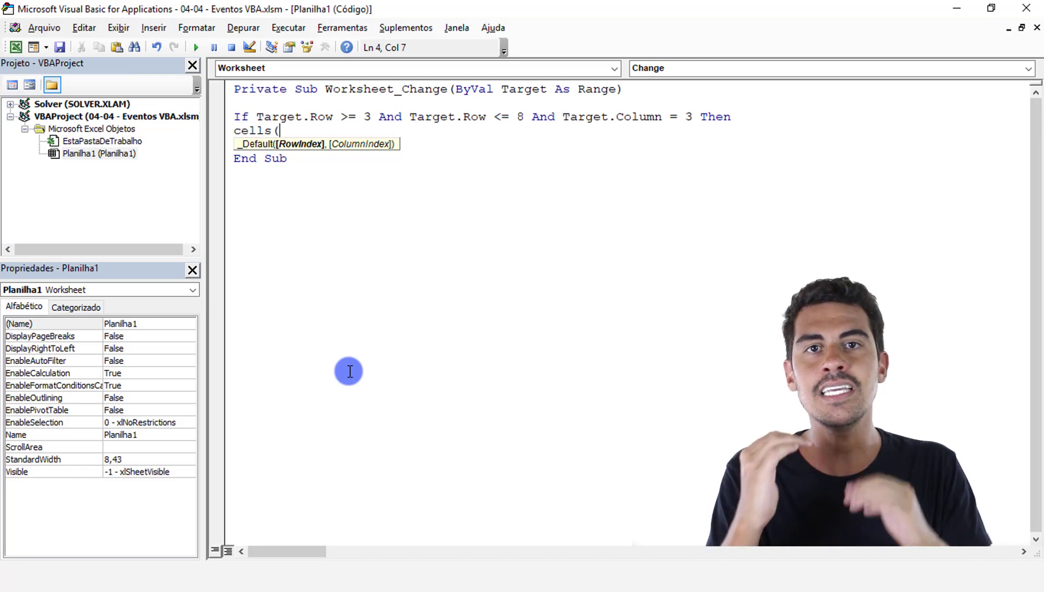
key("BackSpace")
key("BackSpace")
key("BackSpace")
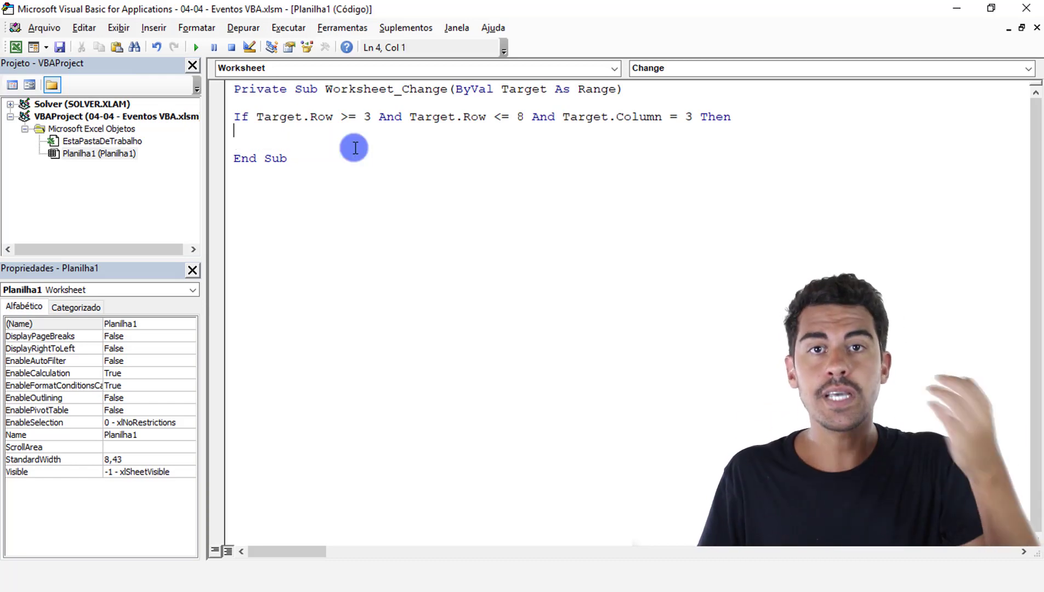
key("alt+Tab")
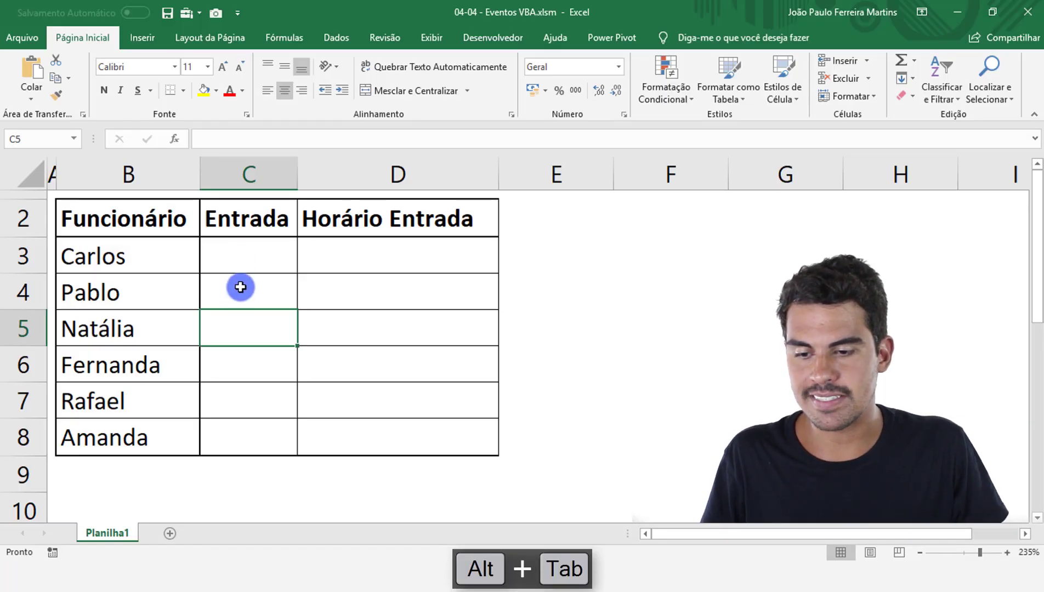
left_click(240, 288)
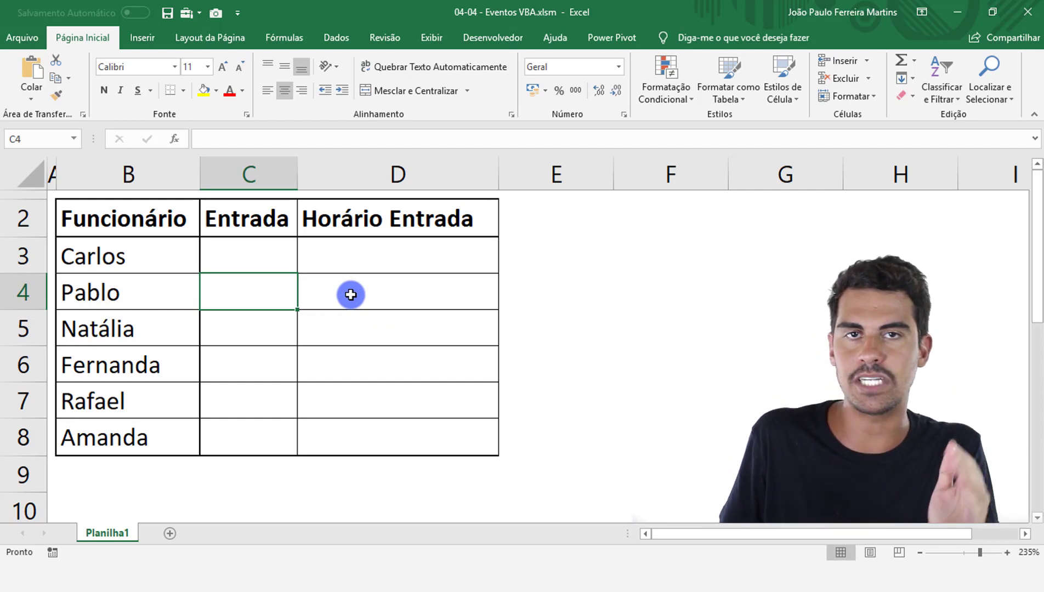
key("alt+Tab")
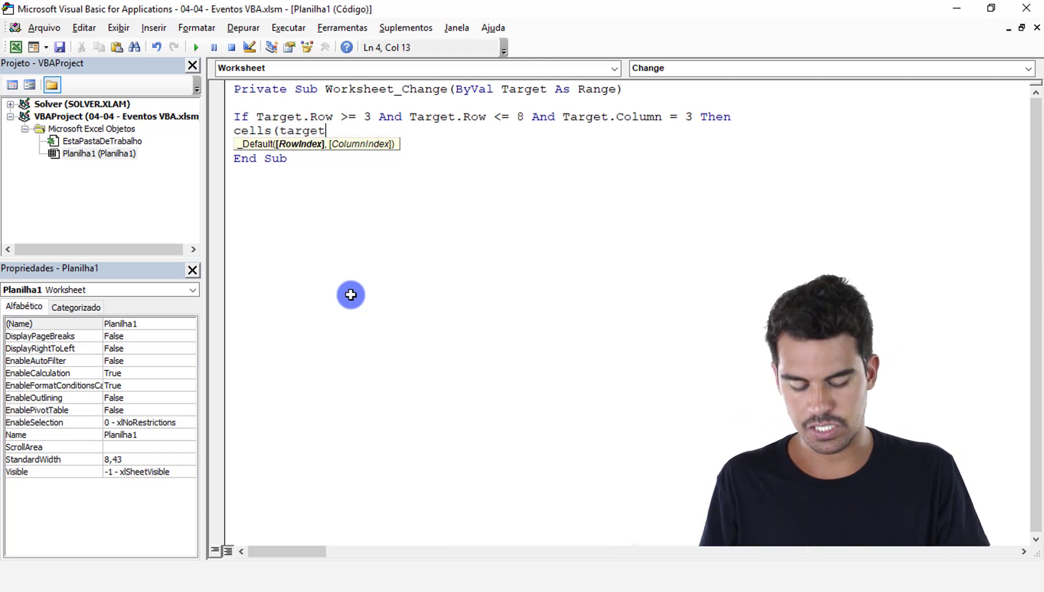
Step: Complete the line as Cells(Target.Row, Target.Column + 1) = Now and close the block with End If
type(".row")
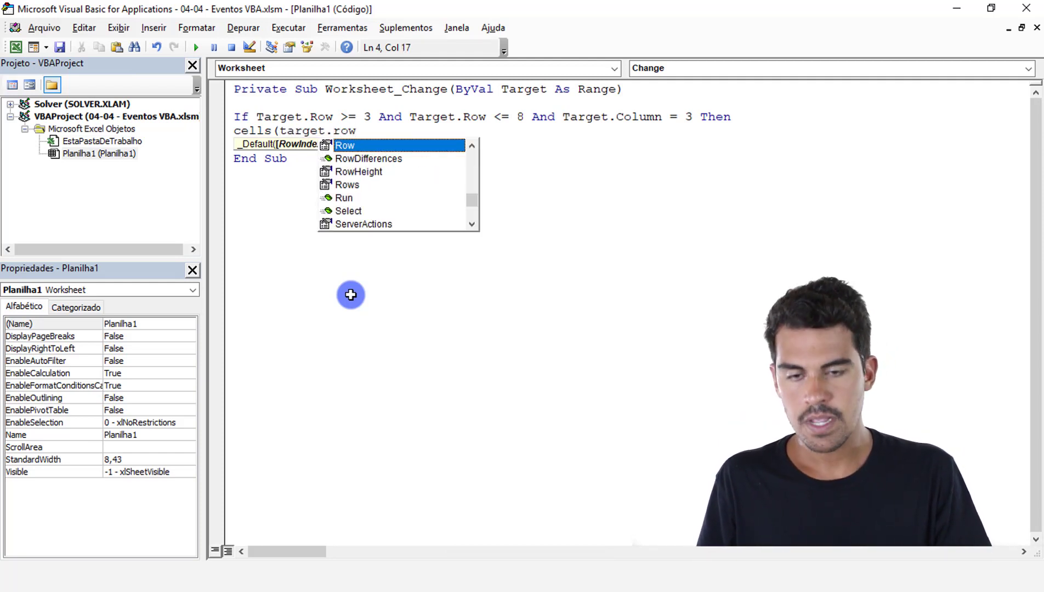
type(",tar")
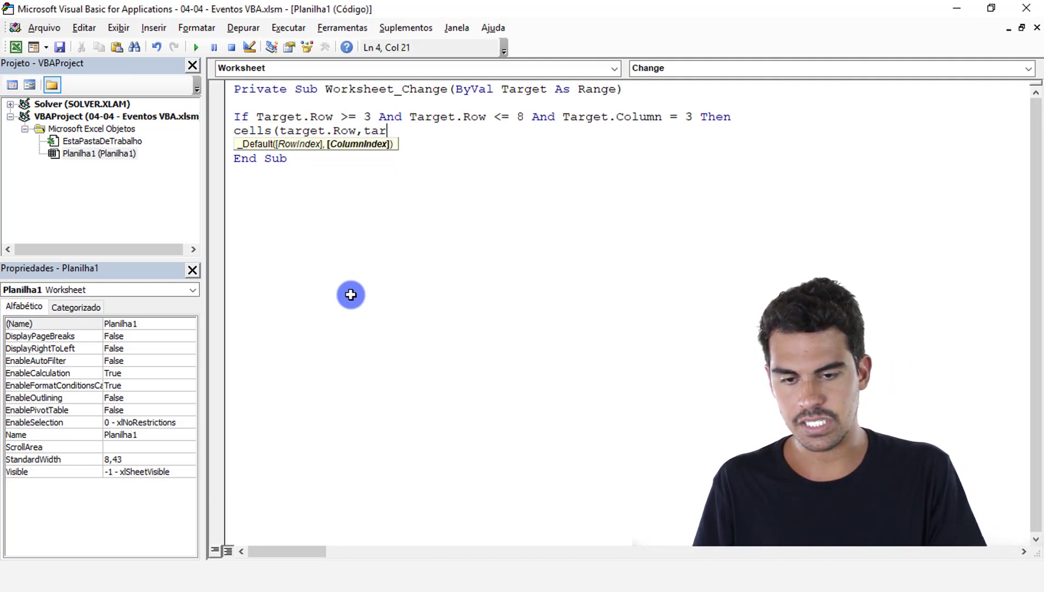
type("get.")
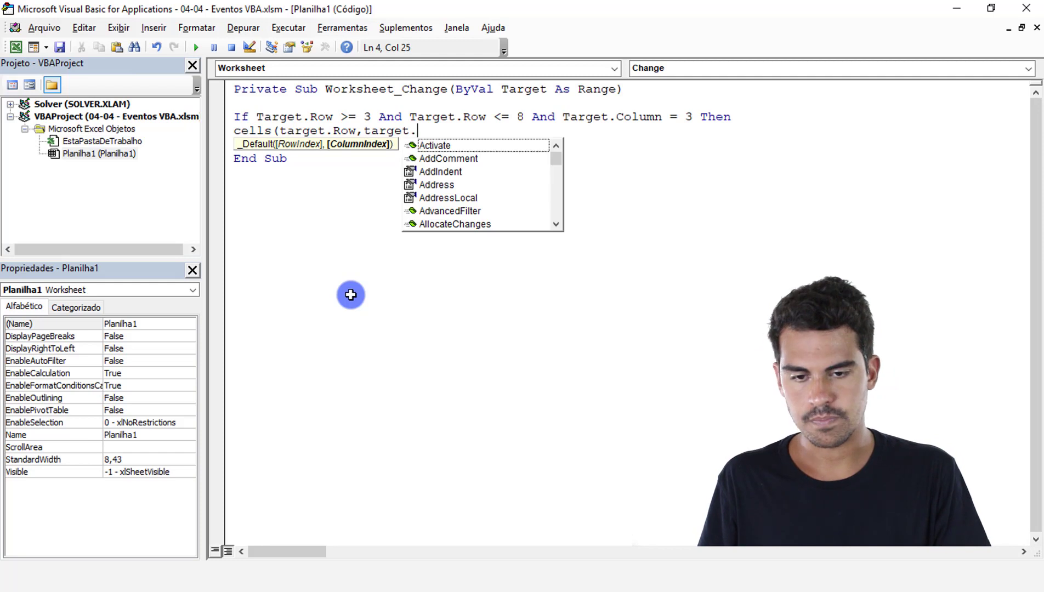
type("co")
key("Down")
key("Up")
key("Tab")
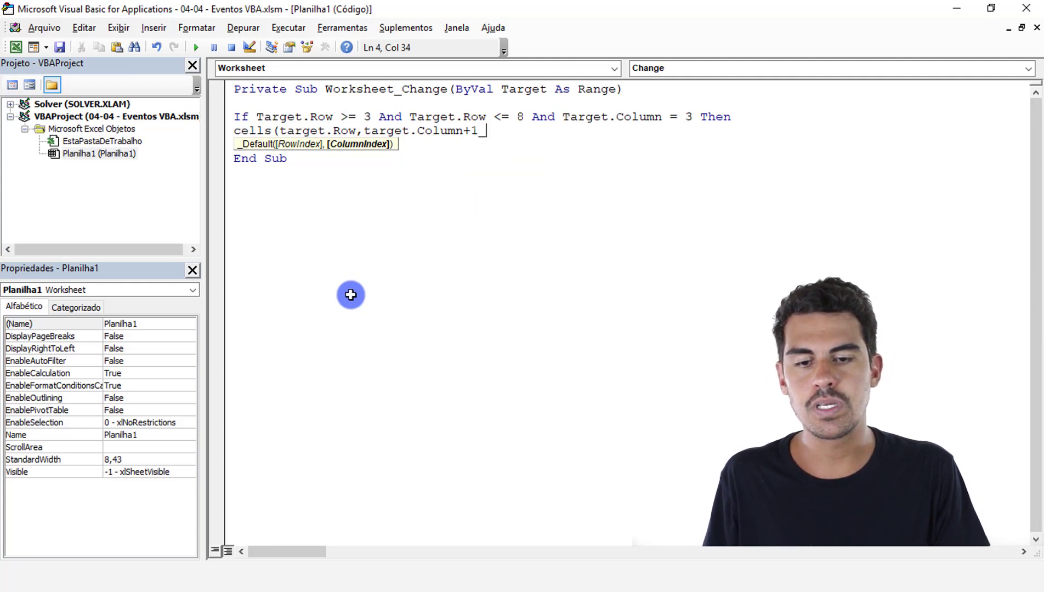
type(")=now")
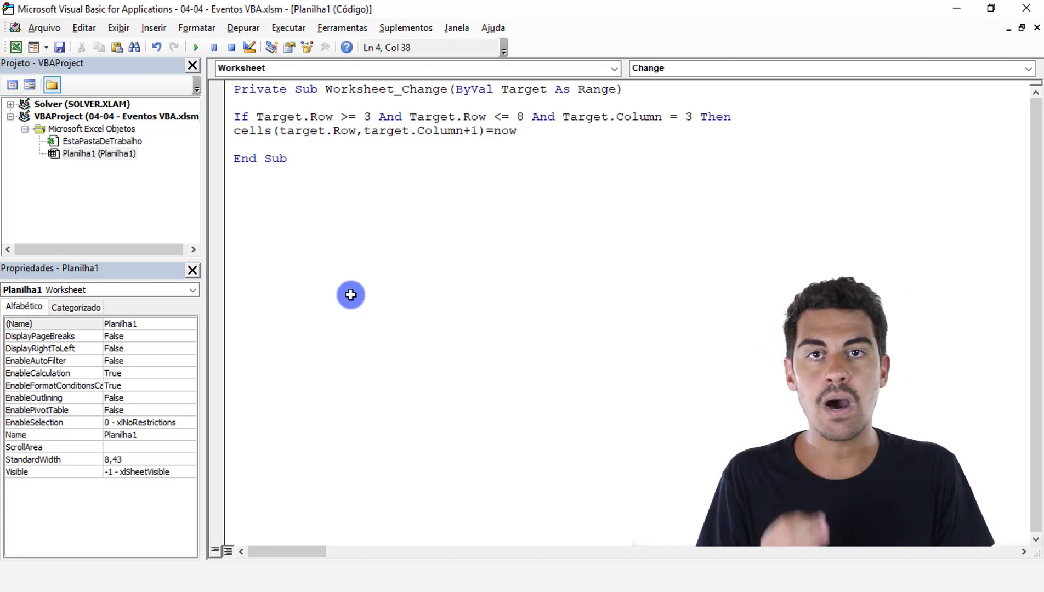
key("Return")
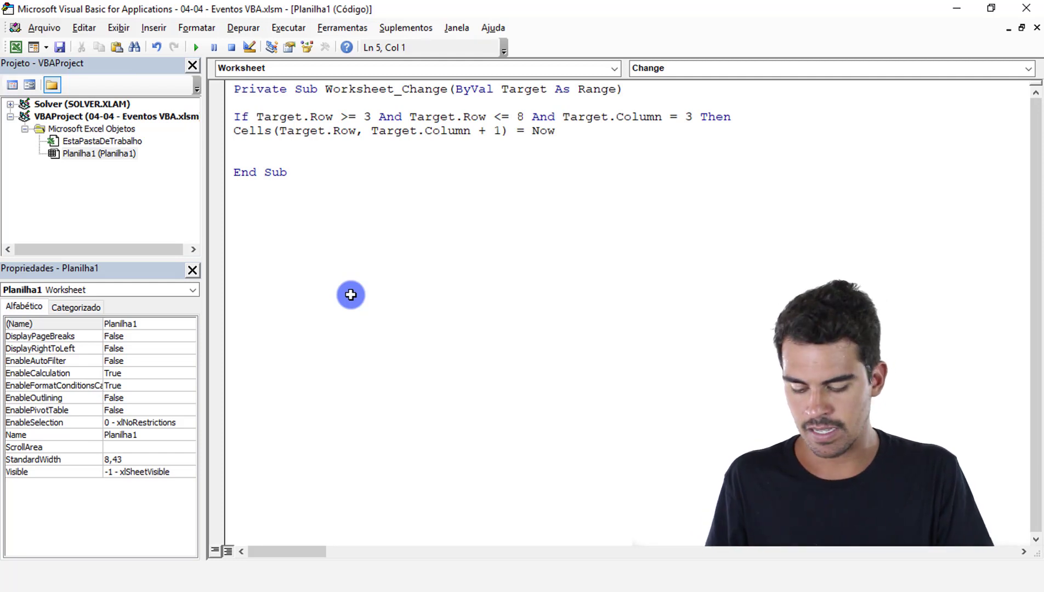
key("Caps_Lock")
type("End If")
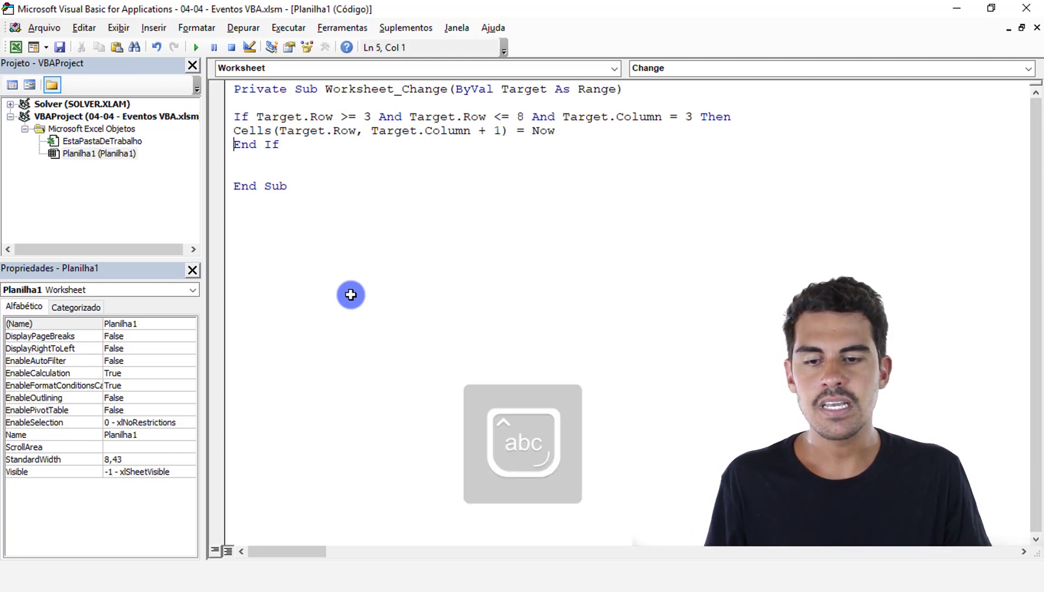
key("BackSpace")
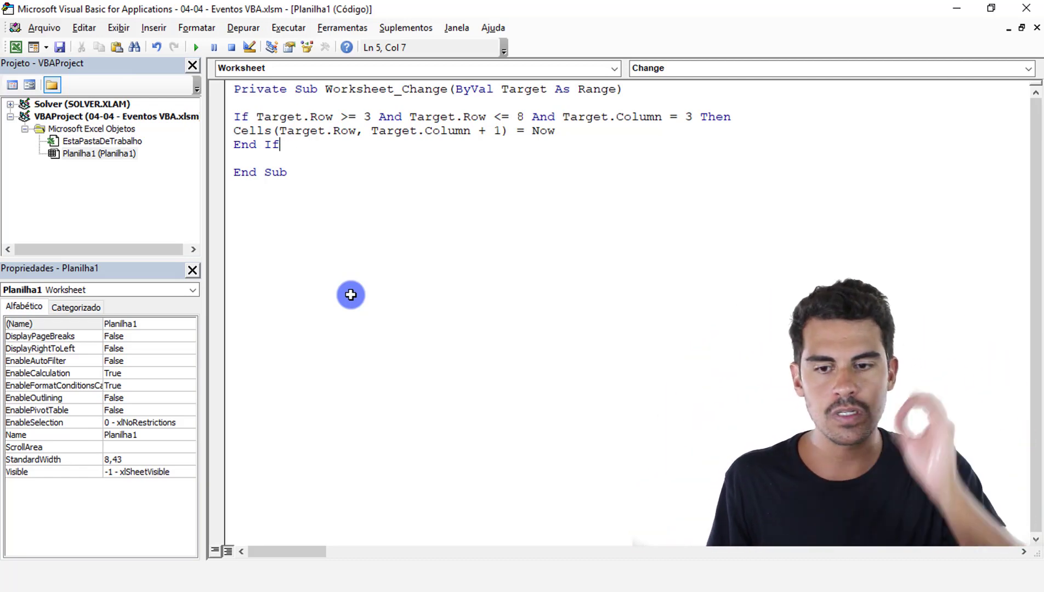
key("alt+Tab")
Step: Enter x in C3 and check the timestamp stamped into D3
left_click(269, 252)
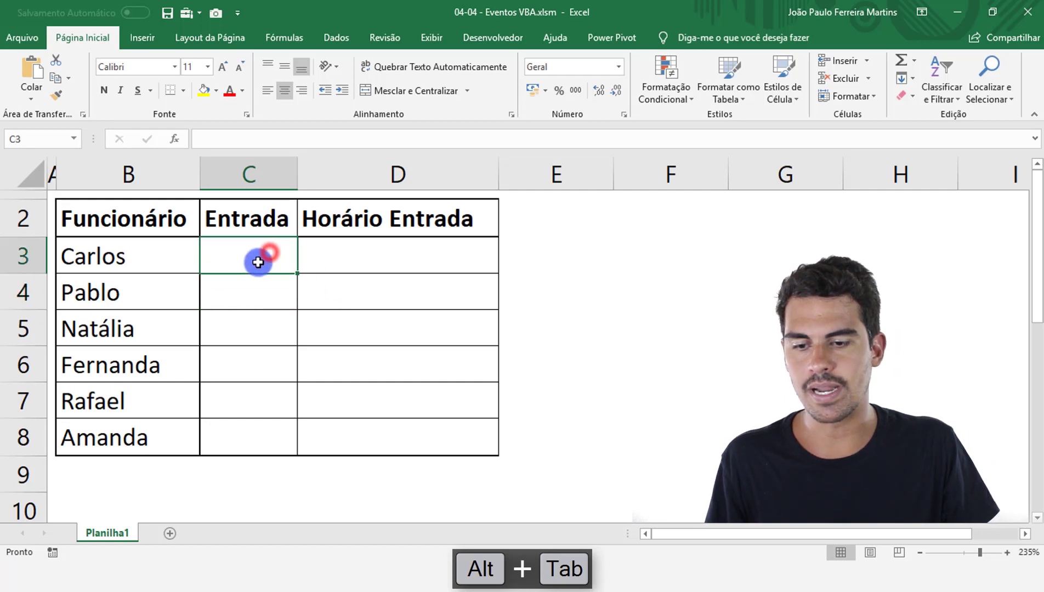
type("x")
key("Return")
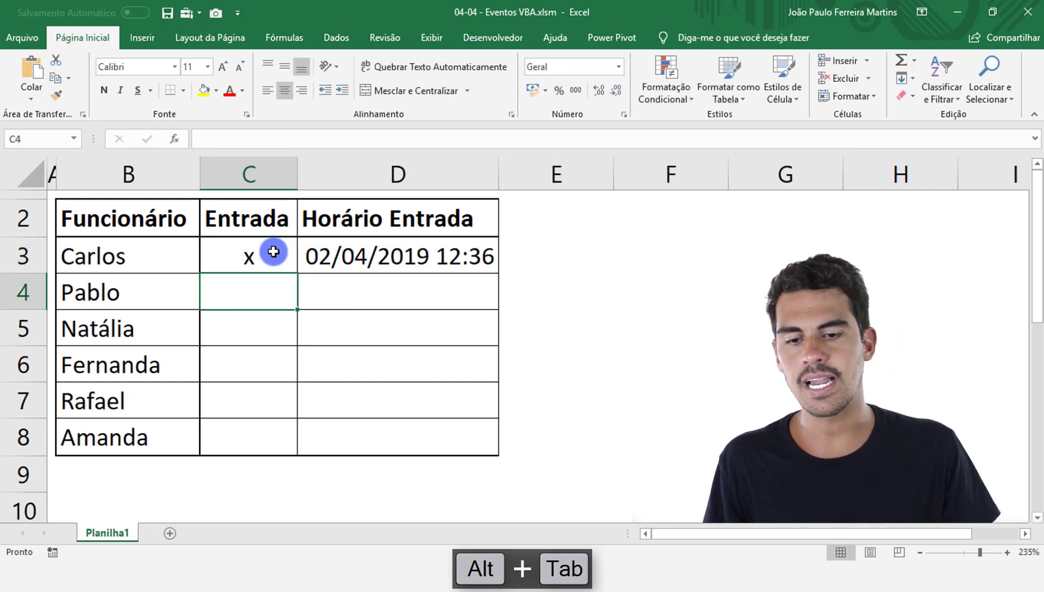
left_click(326, 257)
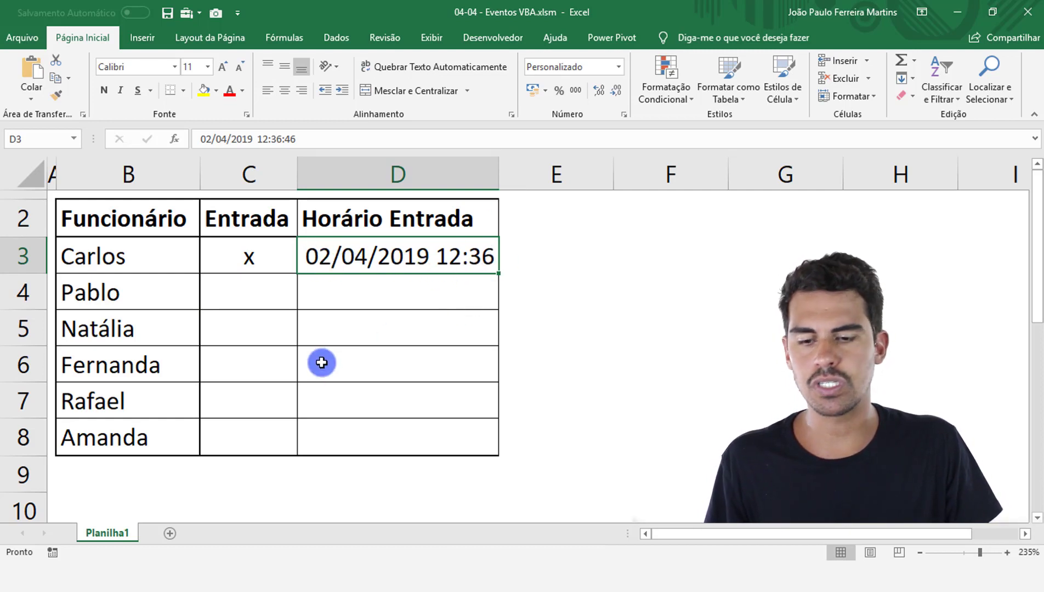
Step: Select the watched Entrada range C3:C8, then test an x in C9 just below the table
left_click(267, 368)
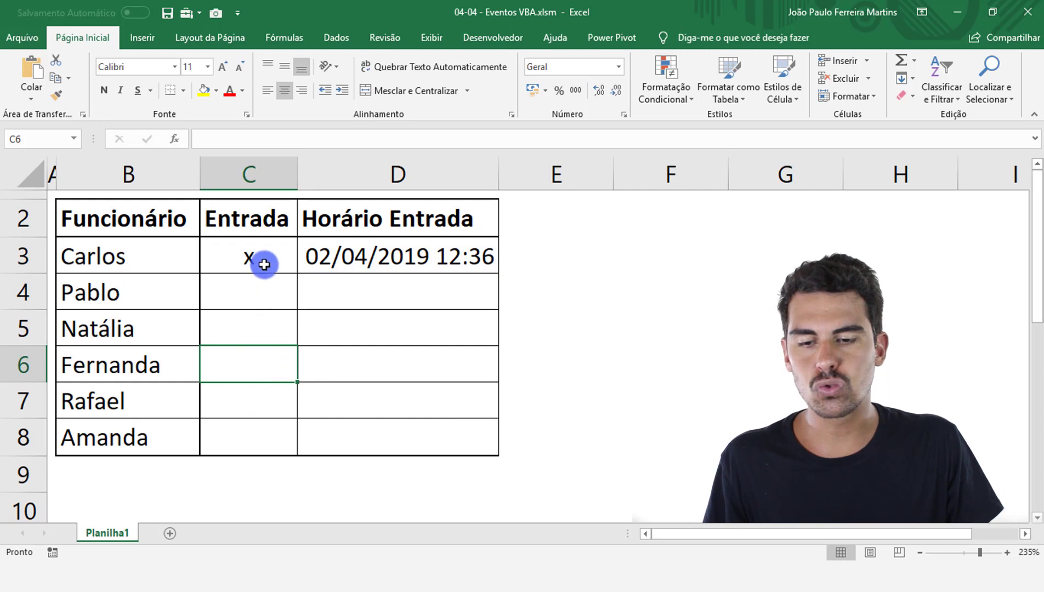
left_click_drag(264, 262, 267, 434)
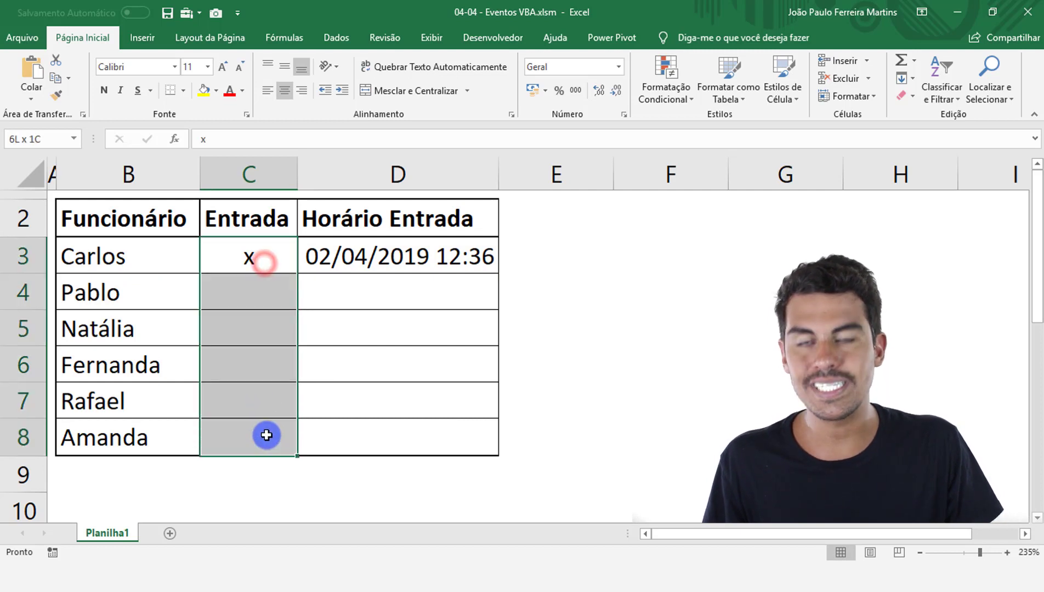
left_click(256, 488)
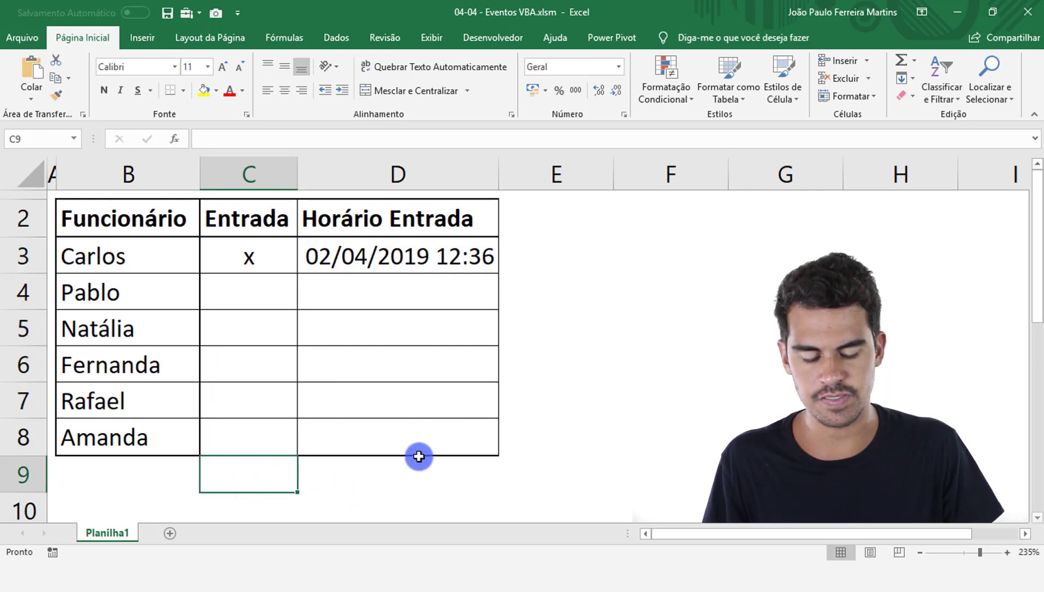
type("x")
key("Return")
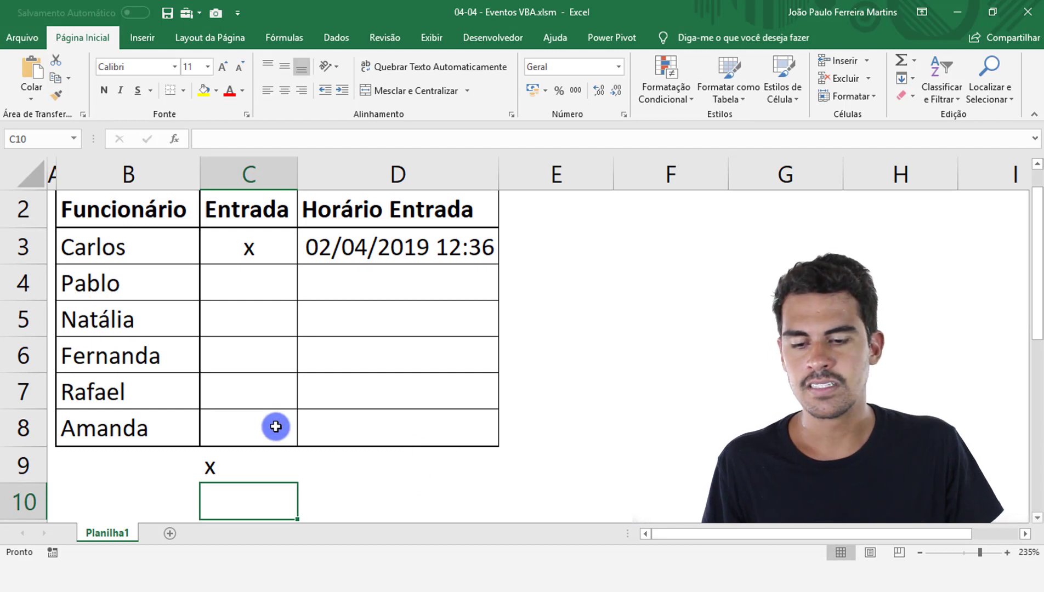
Step: Enter x in C8 to stamp D8 with 12:37, then select the stray x in C9
left_click(275, 426)
type("x")
key("Return")
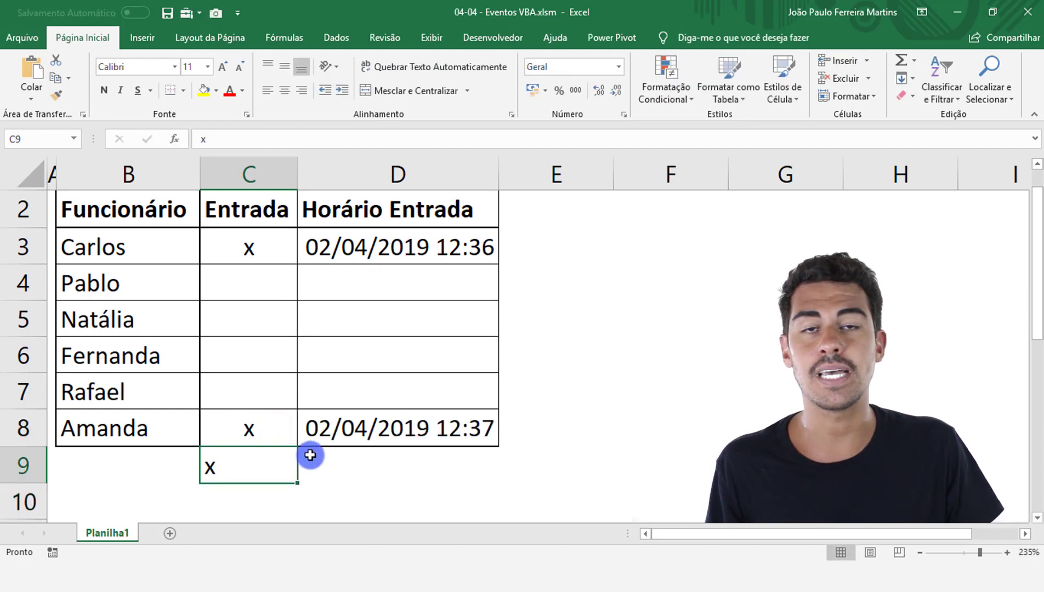
left_click(265, 429)
left_click(275, 458)
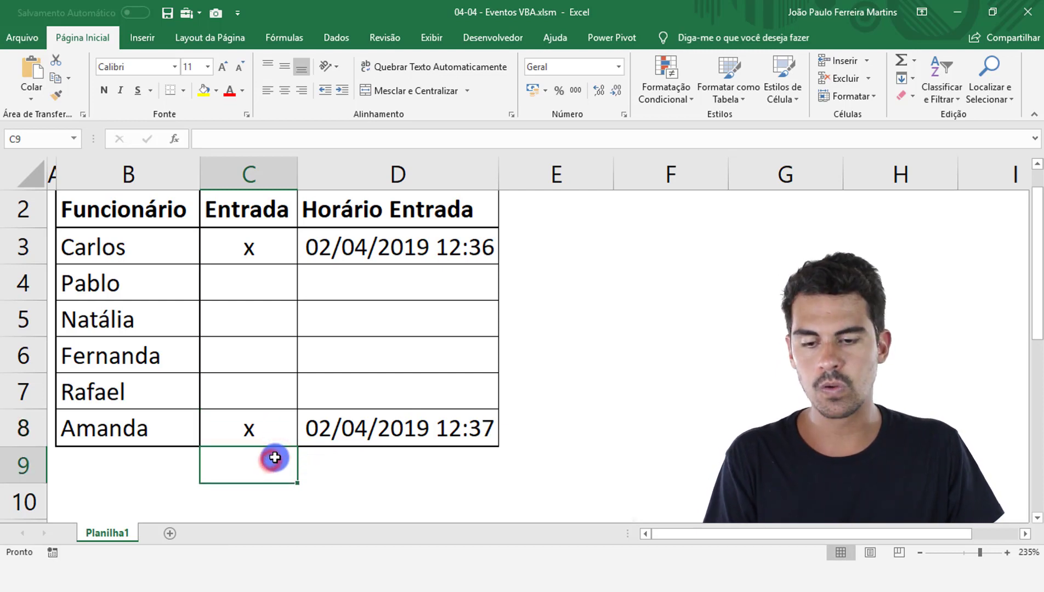
scroll(277, 412, "up", 1)
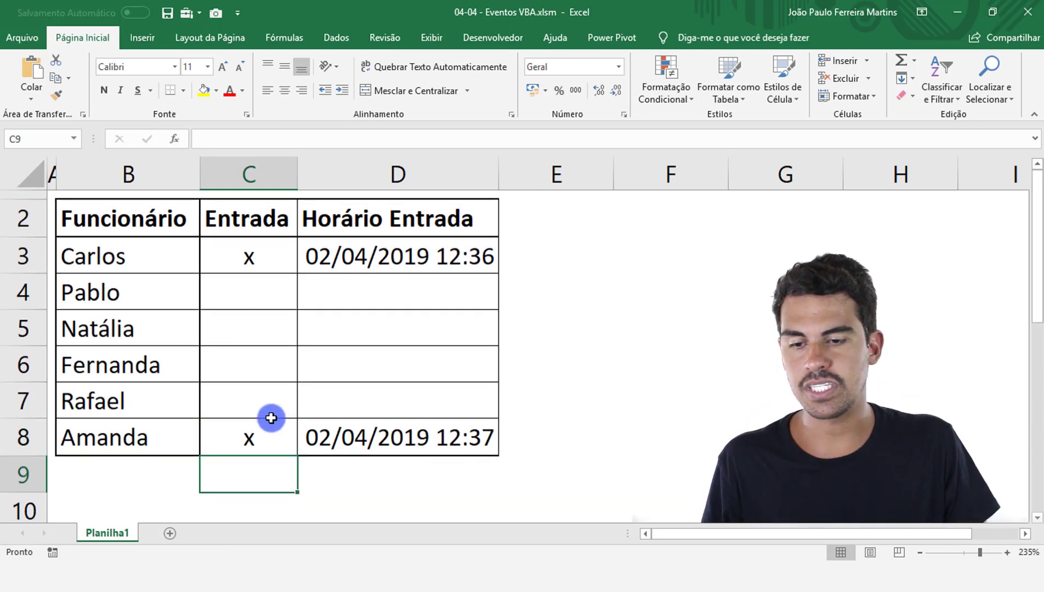
Step: Fill the Entrada cells C3:C8 yellow
left_click(11, 290)
left_click_drag(11, 253, 20, 436)
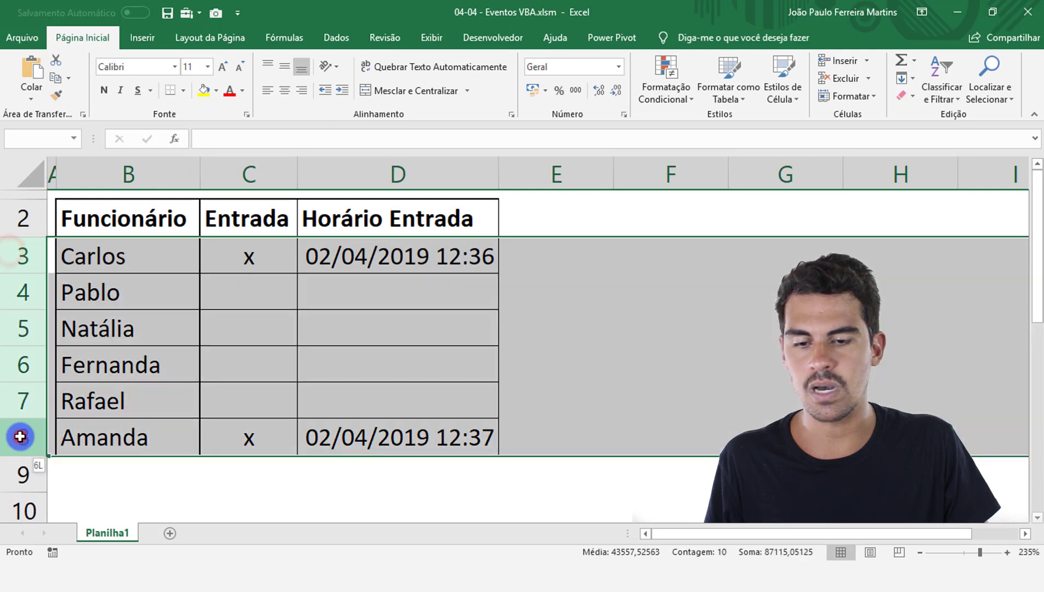
left_click(256, 173, "ctrl")
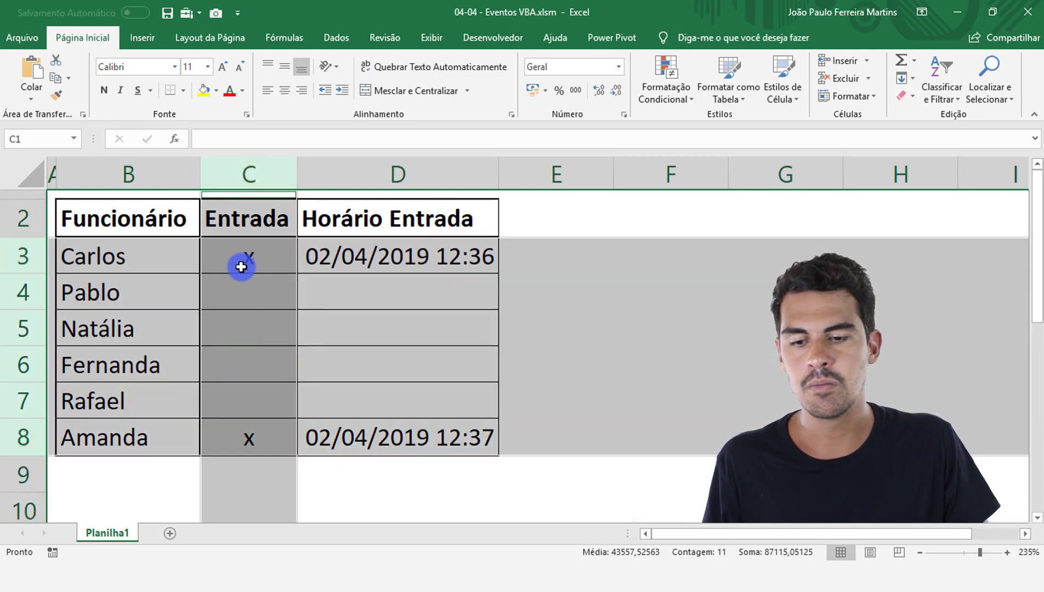
left_click_drag(241, 267, 245, 438)
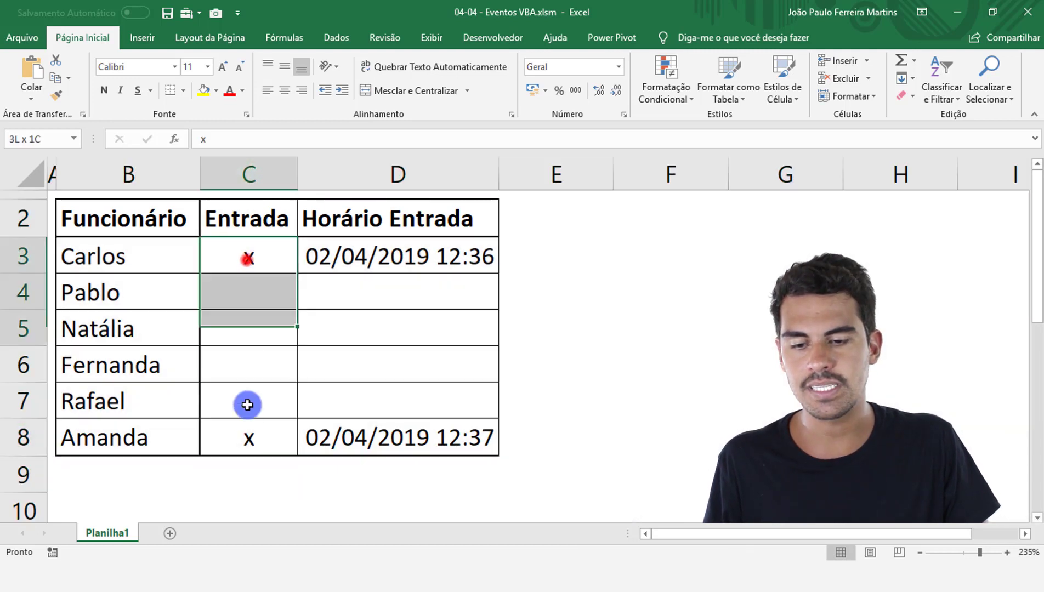
left_click(206, 96)
Step: Test the macro by typing x into several Entrada cells starting at C6
left_click(270, 264)
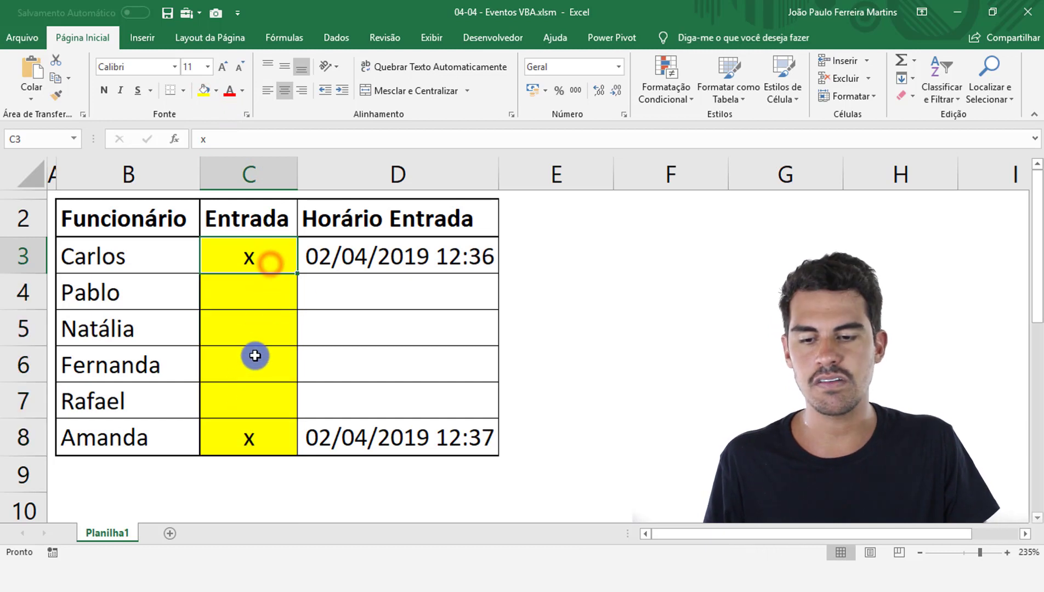
left_click(254, 356)
type("x")
key("Return")
type("x")
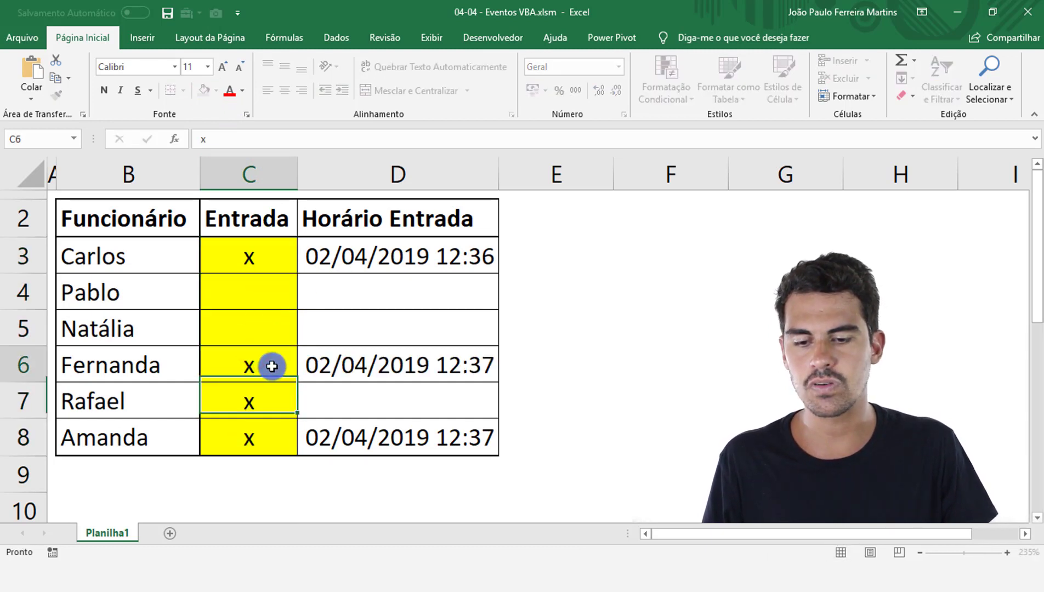
key("Up")
key("Up")
key("Up")
type("x")
key("Return")
type("x")
key("Return")
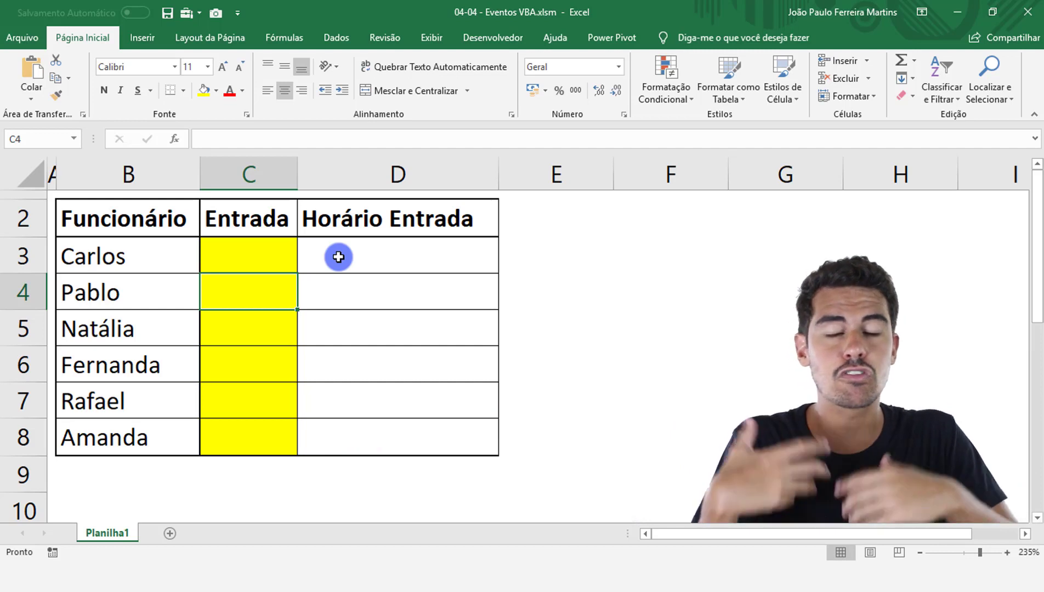
Step: Enter A in C4, stamping 02/04/2019 12:38 beside it, and move down to row 6
type("A")
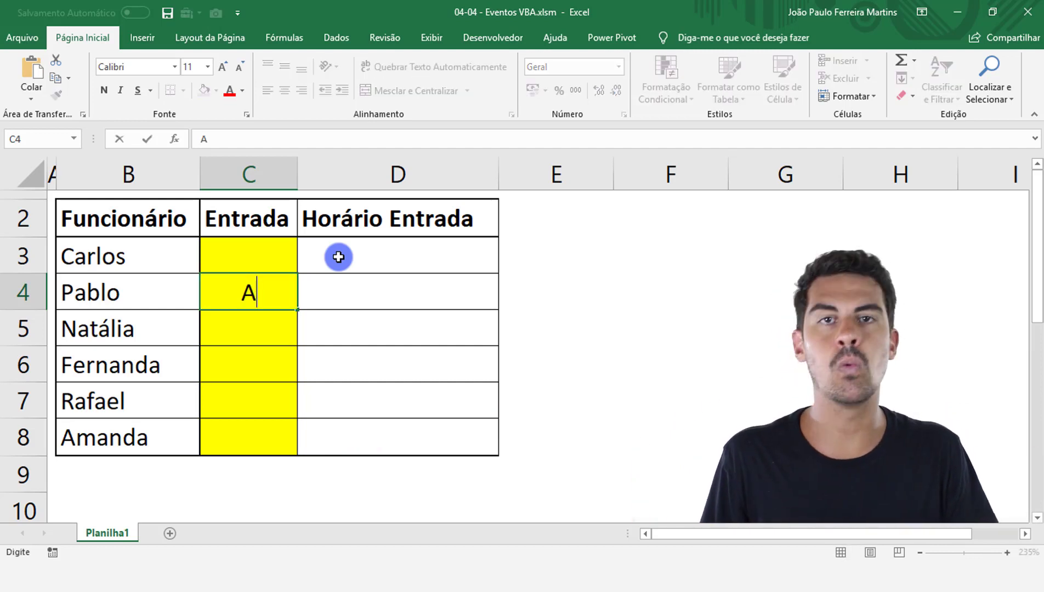
key("Return")
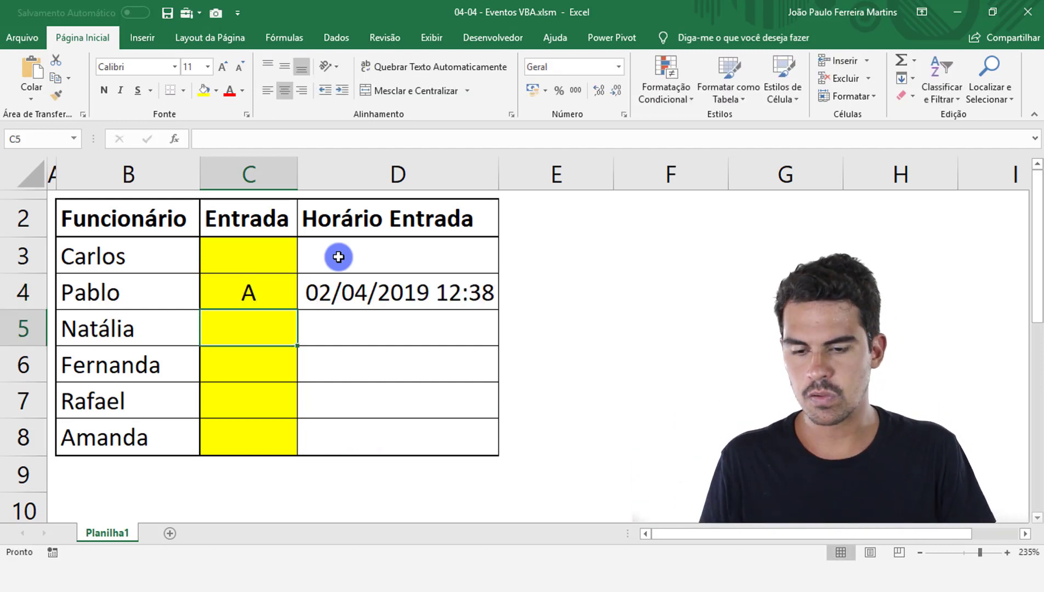
key("Return")
type("C")
key("Return")
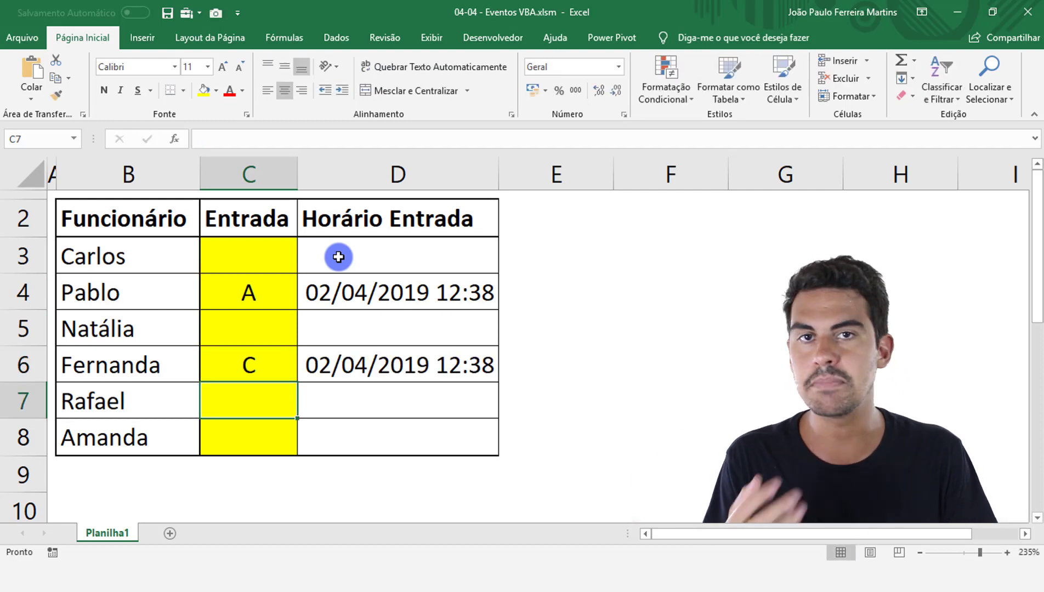